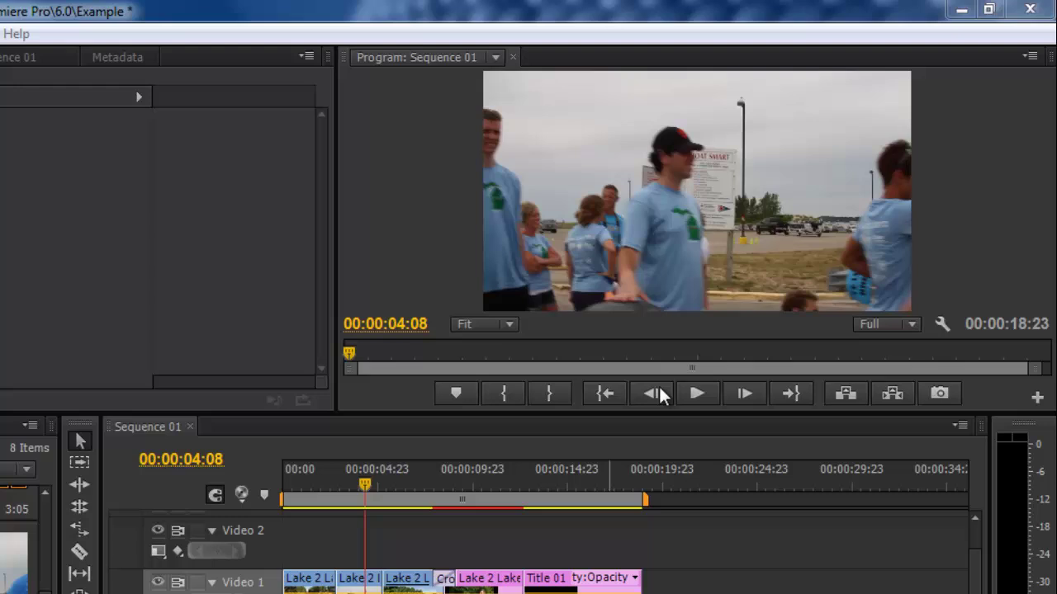
Step: Play the sequence briefly, then set the Program monitor's playback resolution to 1/4
left_click(693, 392)
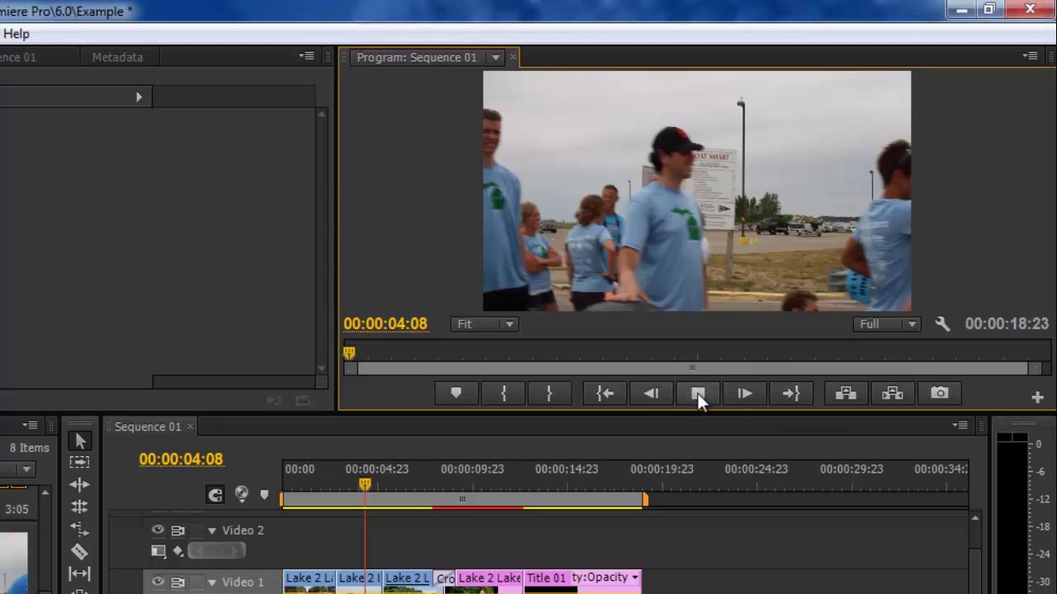
left_click(697, 394)
left_click(912, 325)
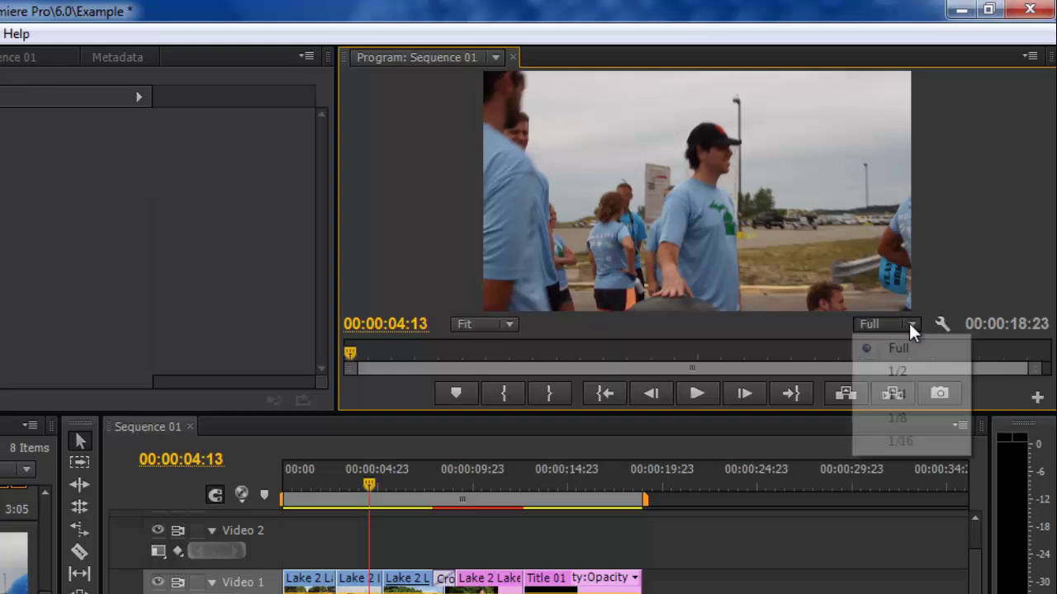
left_click(903, 395)
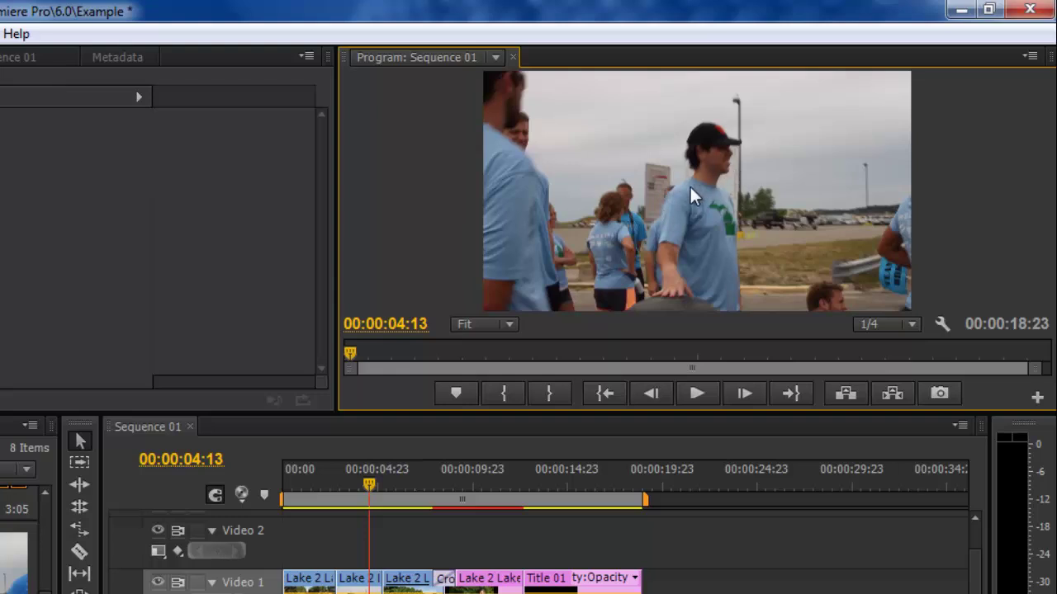
Step: Pause at 00:00:07:11, view the frame at 100% zoom, then return the monitor to Fit
left_click(696, 394)
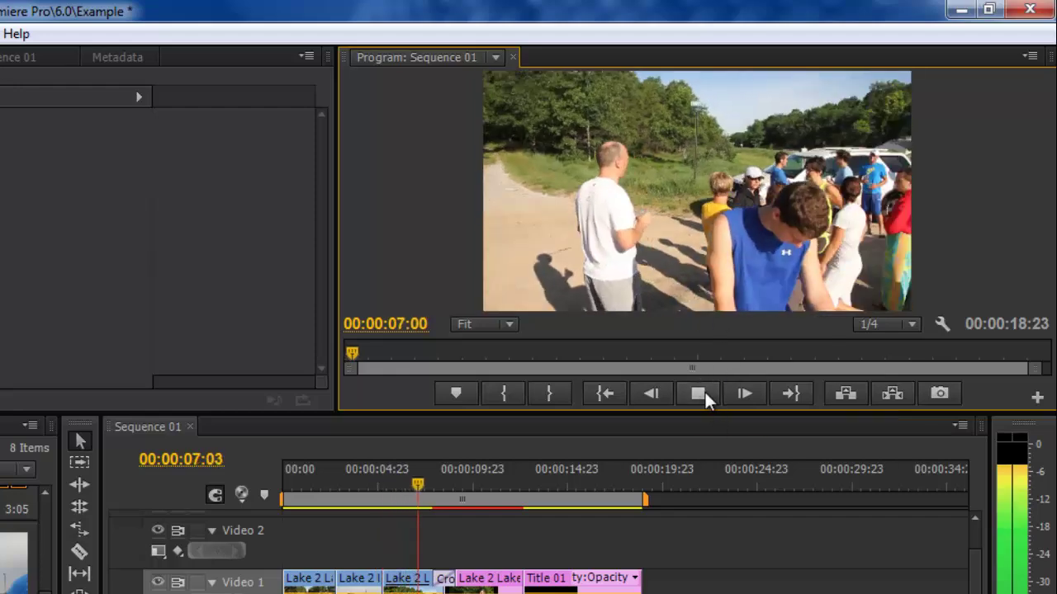
left_click(700, 393)
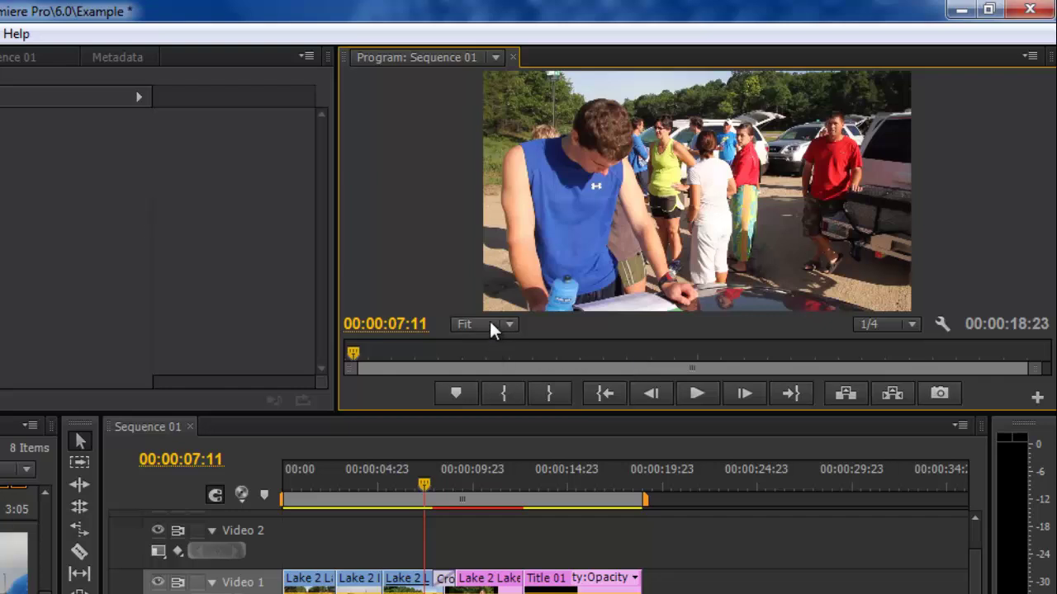
left_click(511, 324)
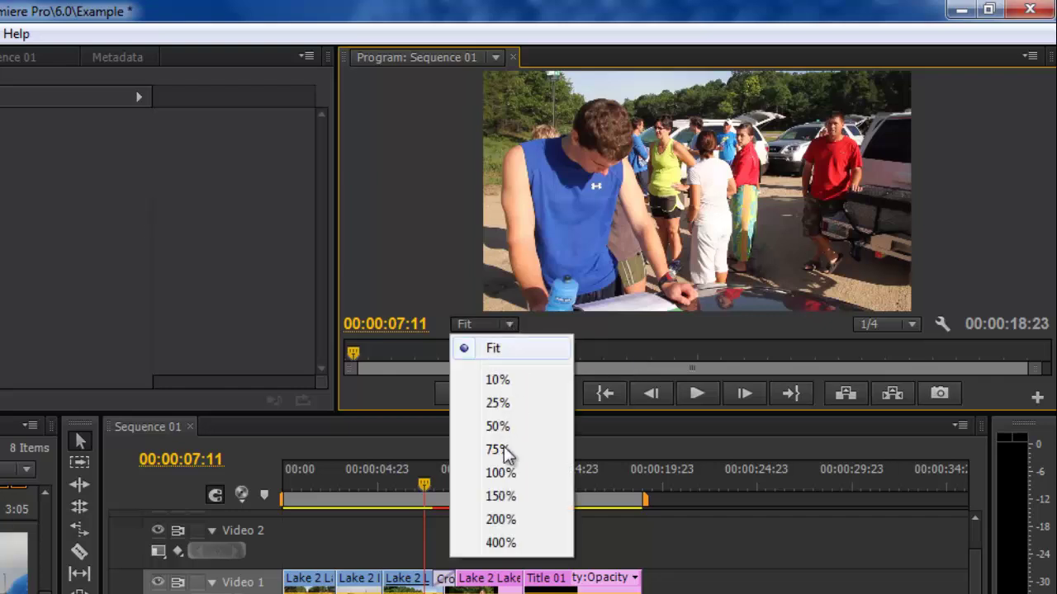
left_click(513, 471)
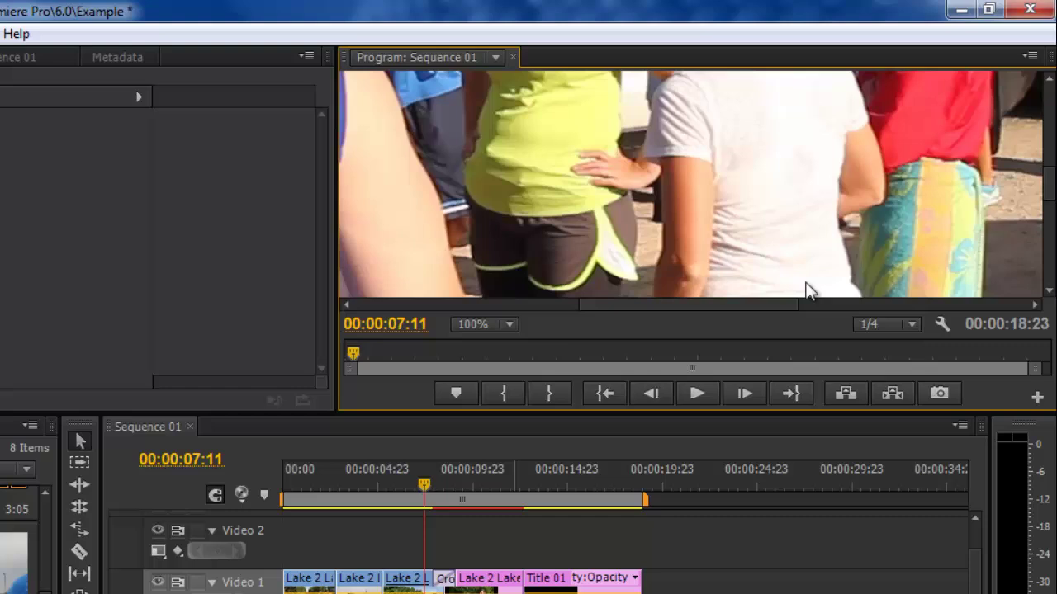
left_click(516, 325)
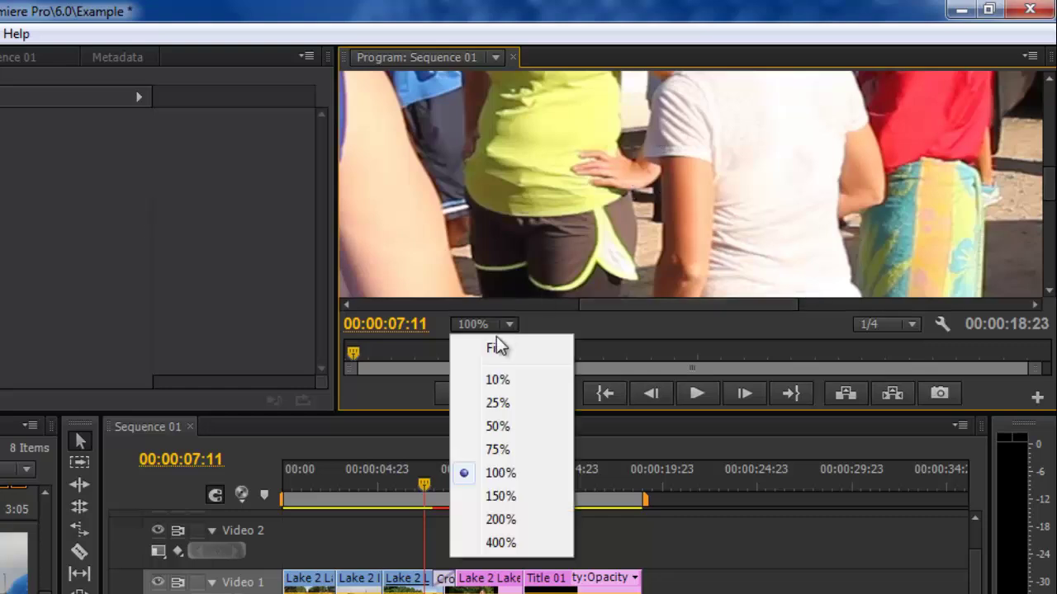
left_click(497, 348)
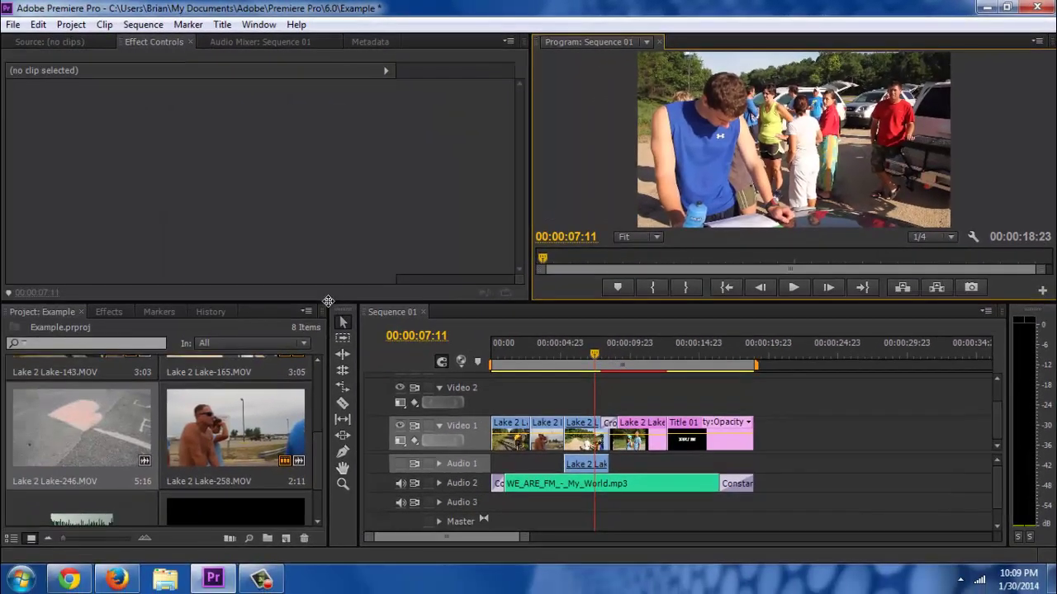
Step: Lower the panel divider to enlarge the Program monitor and park the playhead at 00:00:03:20
left_click_drag(327, 301, 331, 323)
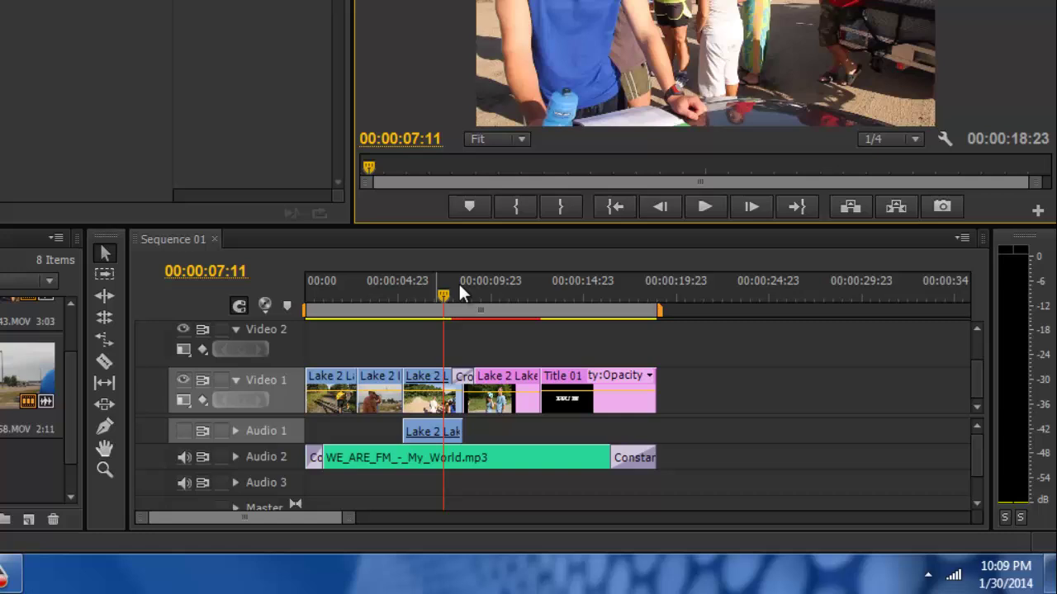
left_click(611, 367)
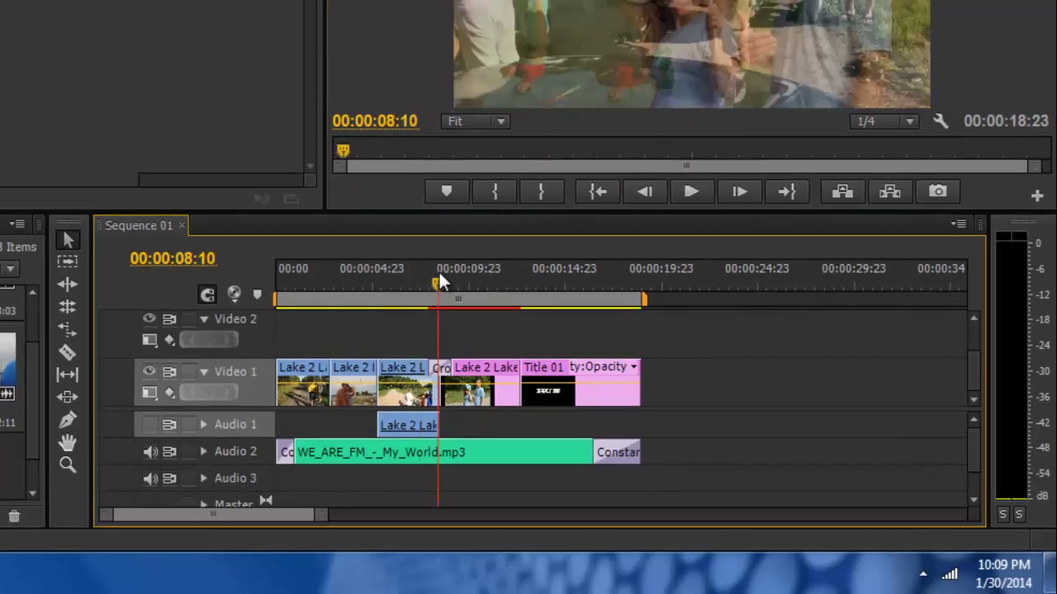
left_click(388, 284)
left_click_drag(367, 293, 351, 296)
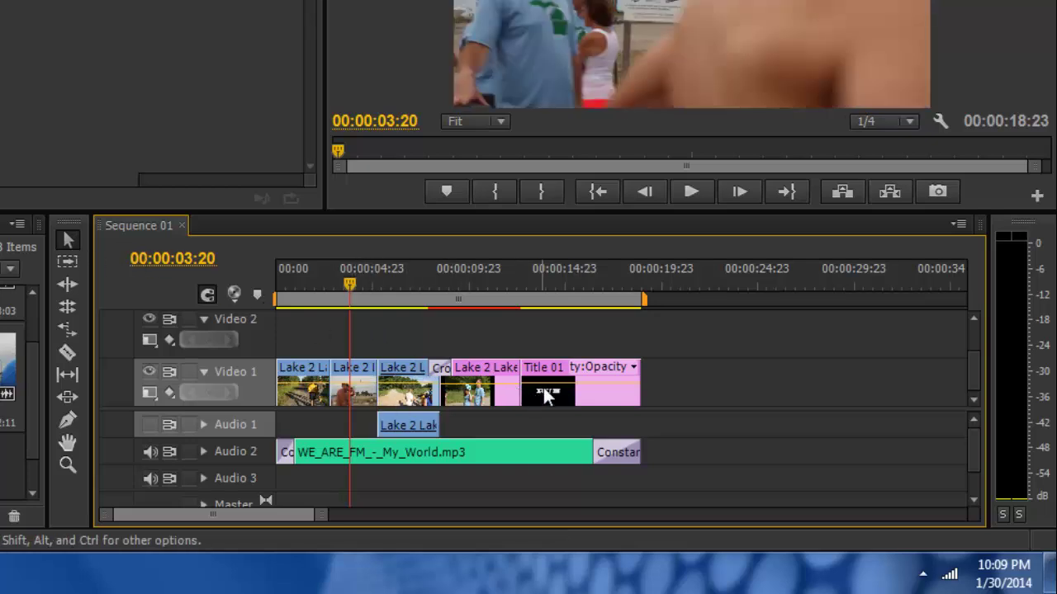
left_click(347, 376)
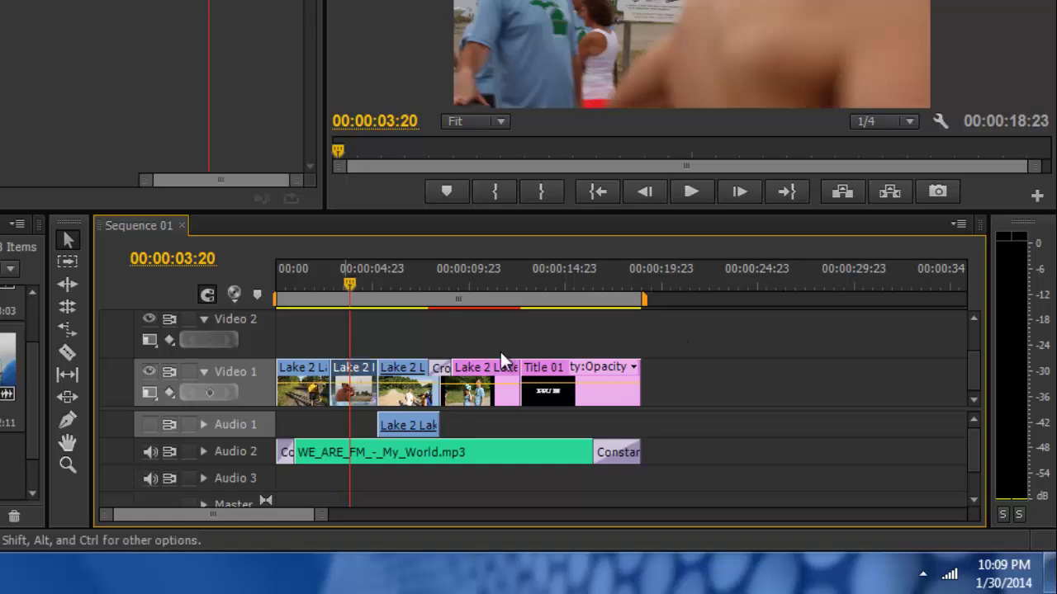
left_click(397, 346)
left_click_drag(707, 333, 350, 468)
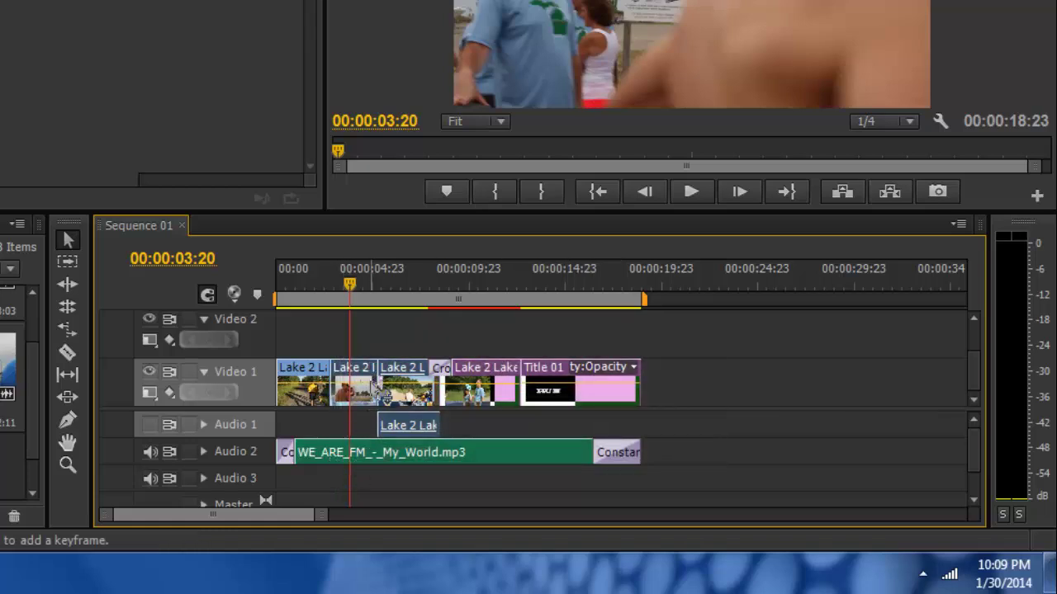
mouse_move(384, 397)
left_mouse_down()
mouse_move(369, 405)
mouse_move(376, 417)
mouse_move(364, 402)
left_mouse_up()
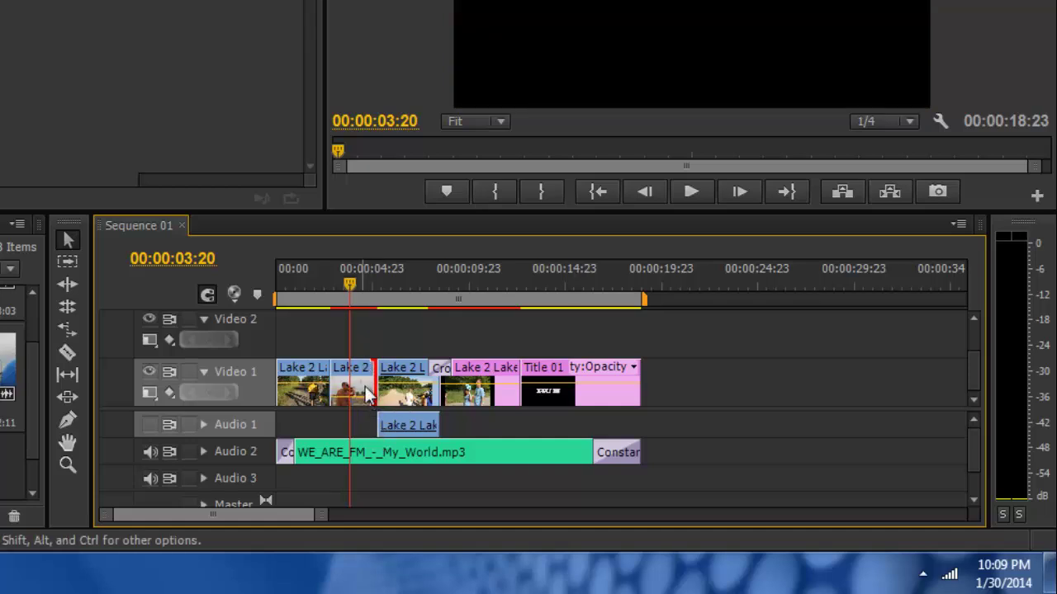
left_click_drag(367, 394, 371, 396)
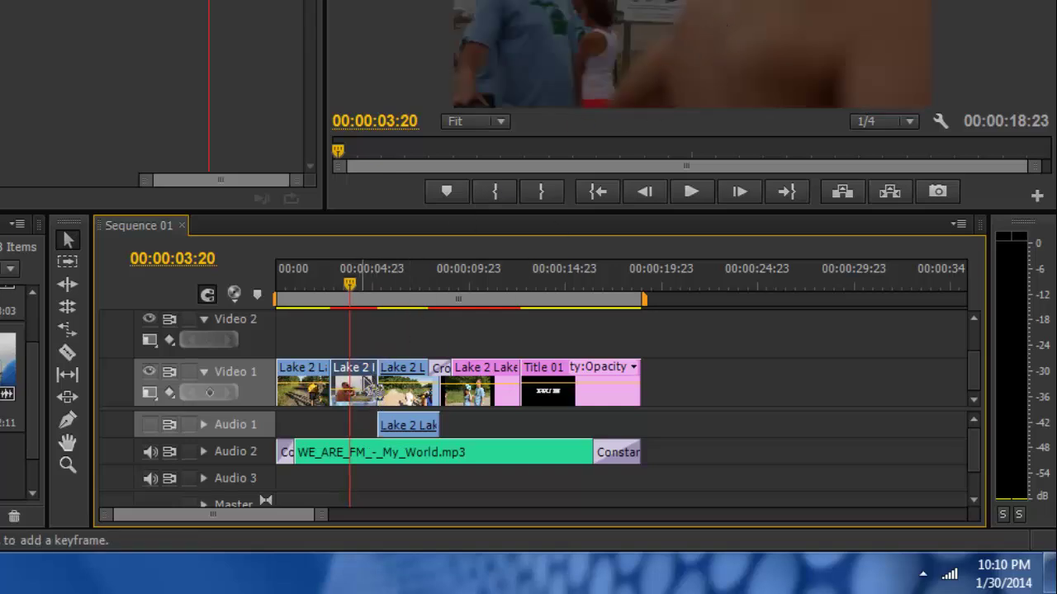
left_click_drag(371, 394, 369, 381)
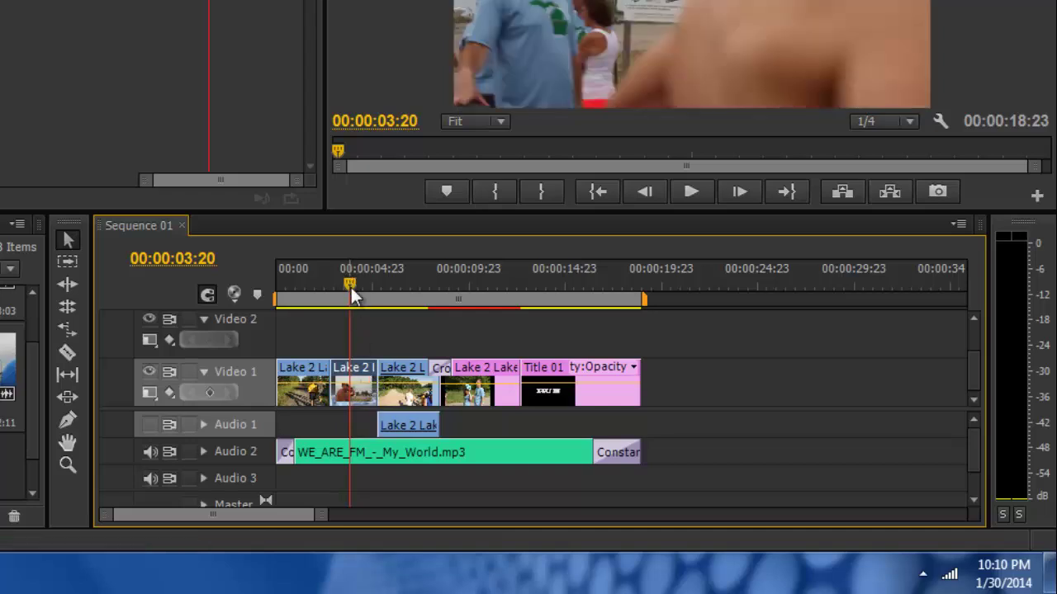
Step: Keyframe the second Lake 2 clip's opacity from 100 at 00:00:03:18 to 0 at 00:00:04:15
key("Left")
key("Left")
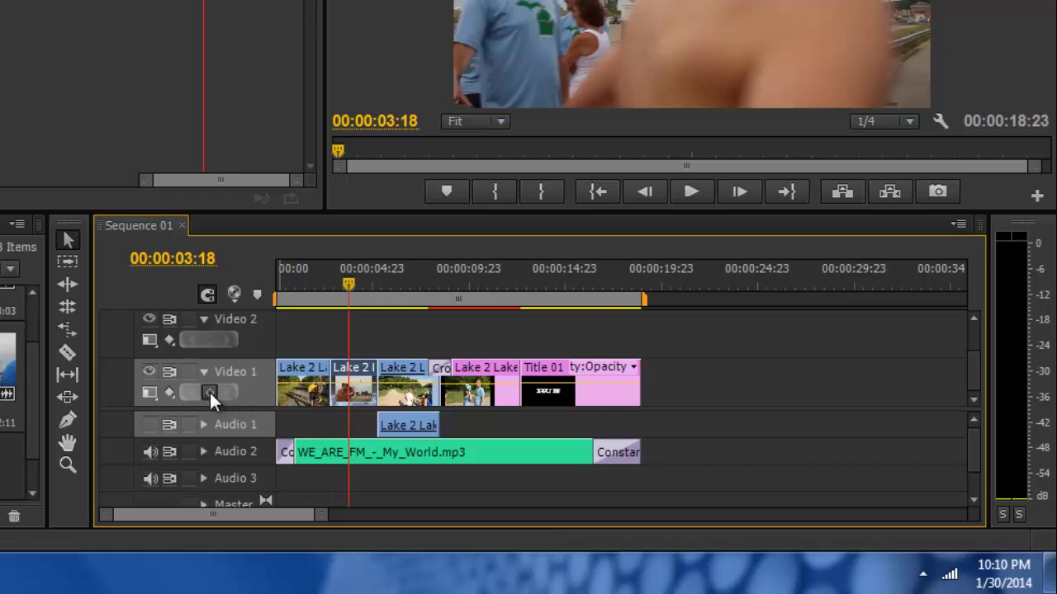
left_click(176, 394)
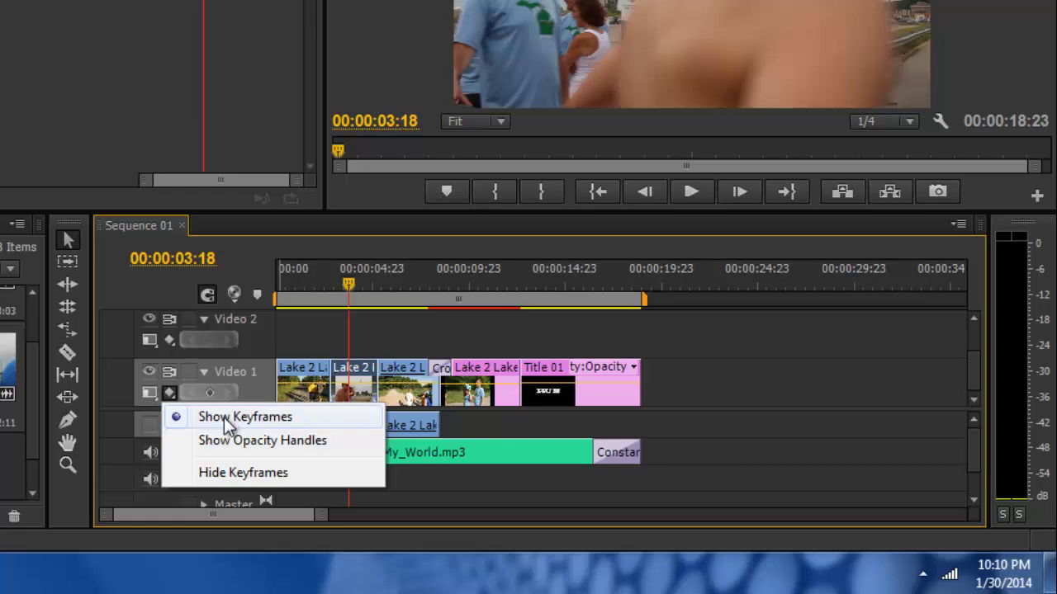
left_click(273, 444)
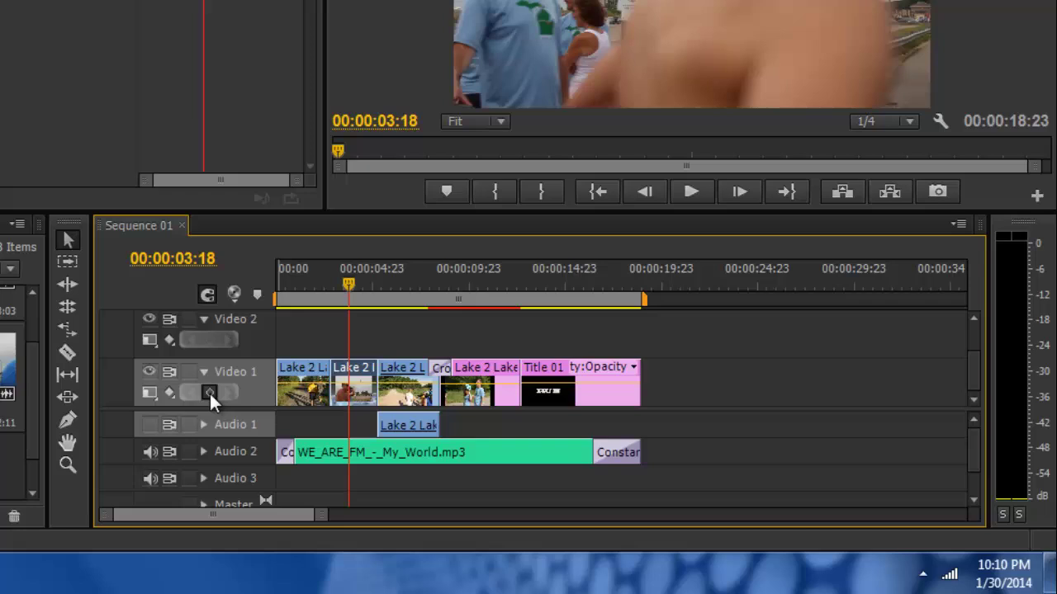
left_click(209, 391)
left_click_drag(360, 287, 366, 286)
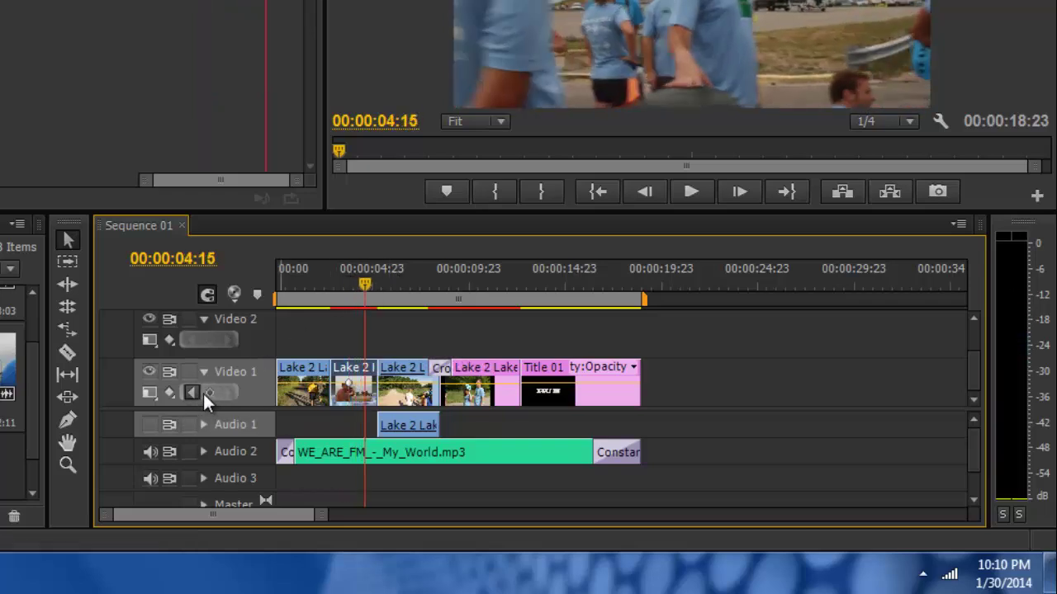
left_click(203, 392)
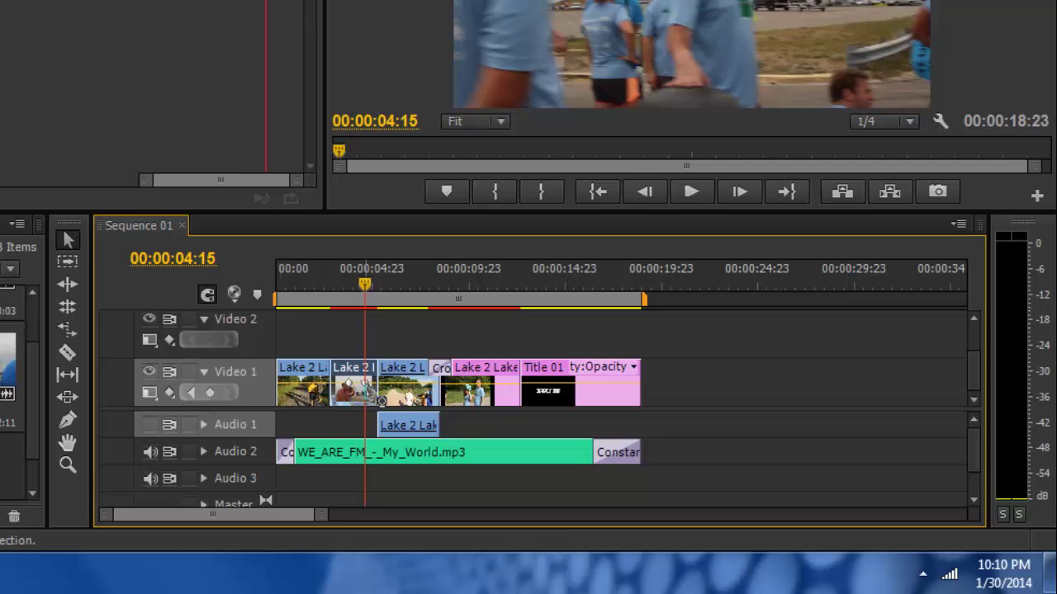
left_click_drag(365, 383, 366, 445)
mouse_move(360, 275)
left_mouse_down()
mouse_move(349, 276)
mouse_move(371, 277)
mouse_move(356, 277)
left_mouse_up()
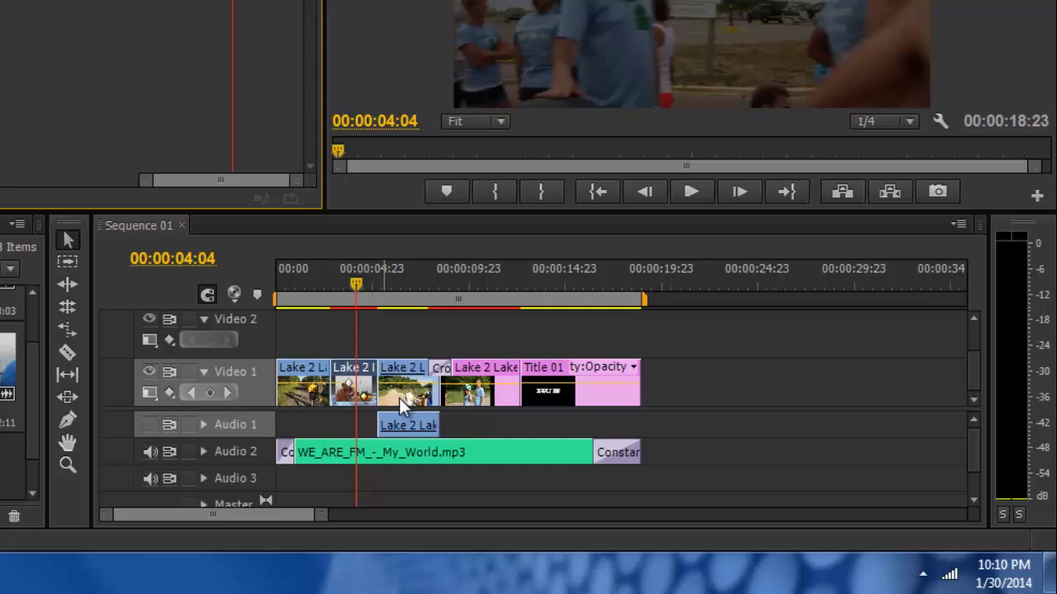
left_click_drag(351, 375, 353, 330)
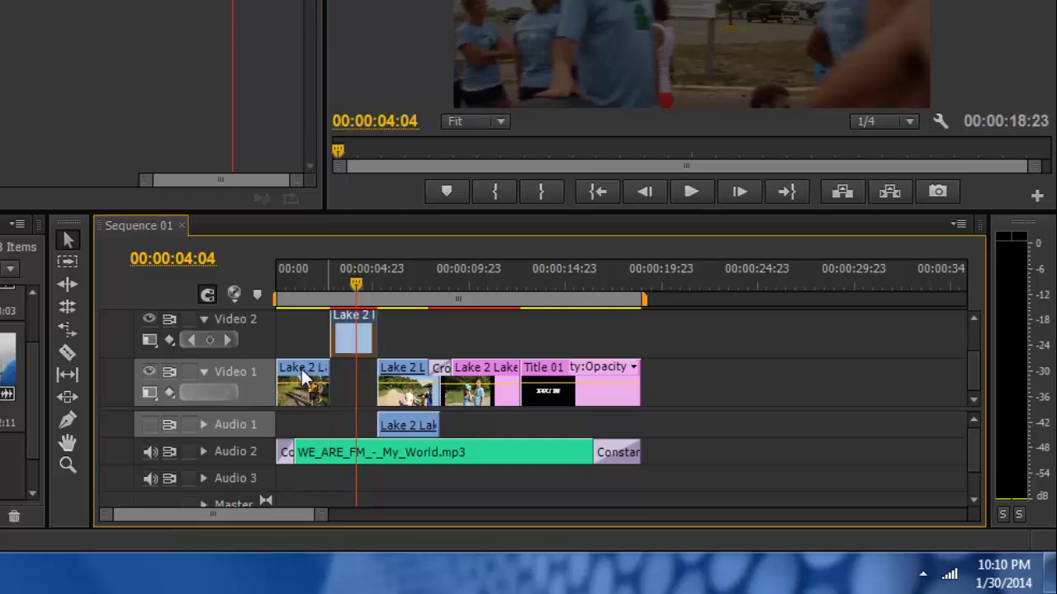
left_click_drag(303, 373, 358, 376)
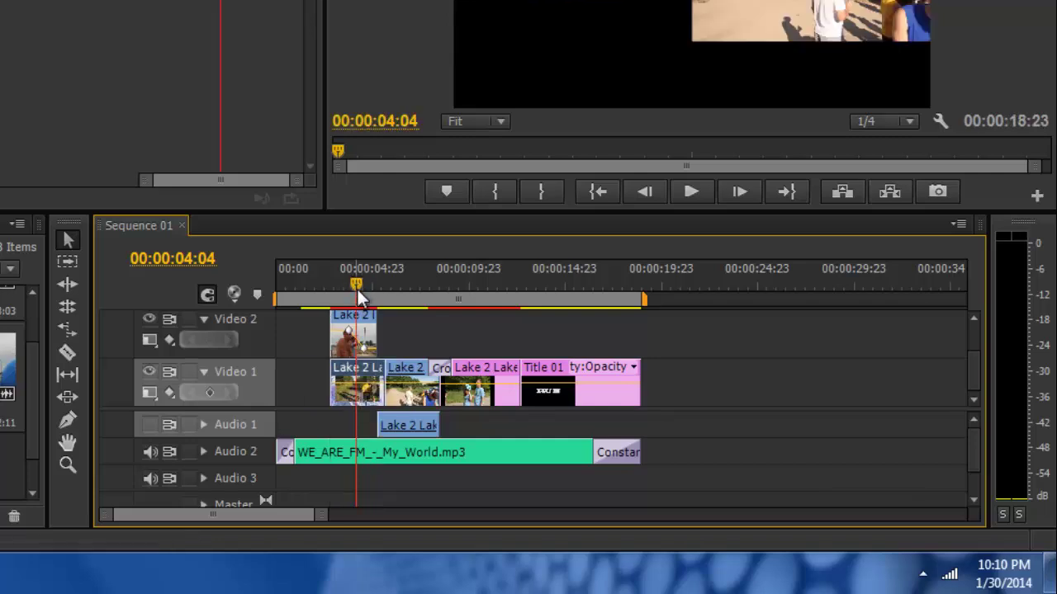
left_click_drag(357, 287, 358, 383)
key("ctrl+z")
key("ctrl+z")
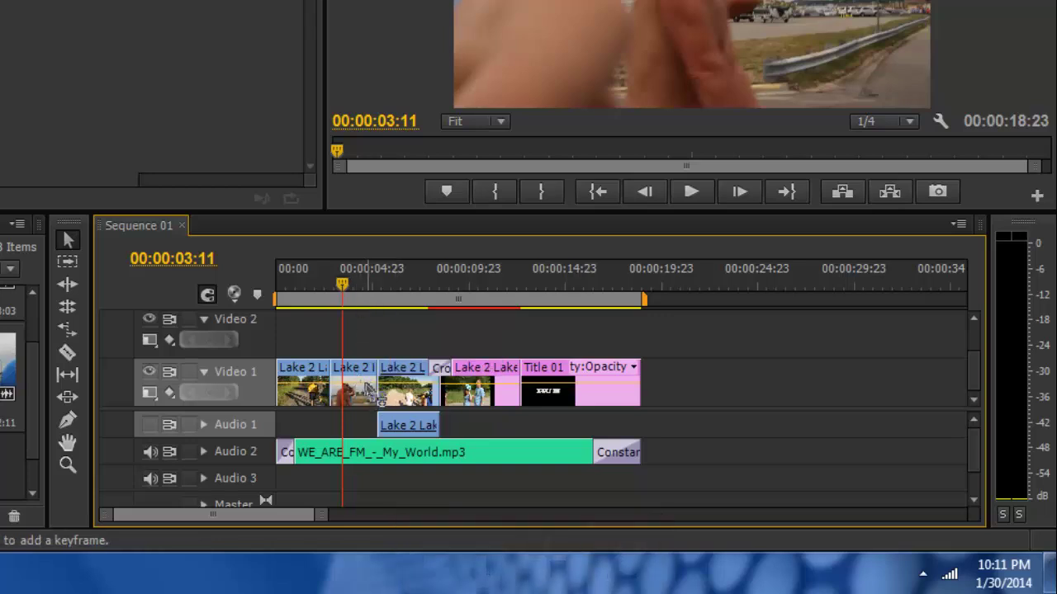
Step: Ripple-delete the empty gap on Video 1 and move the playhead to the RUN title at 14:23
left_click_drag(663, 337, 369, 430)
left_click_drag(429, 374, 510, 382)
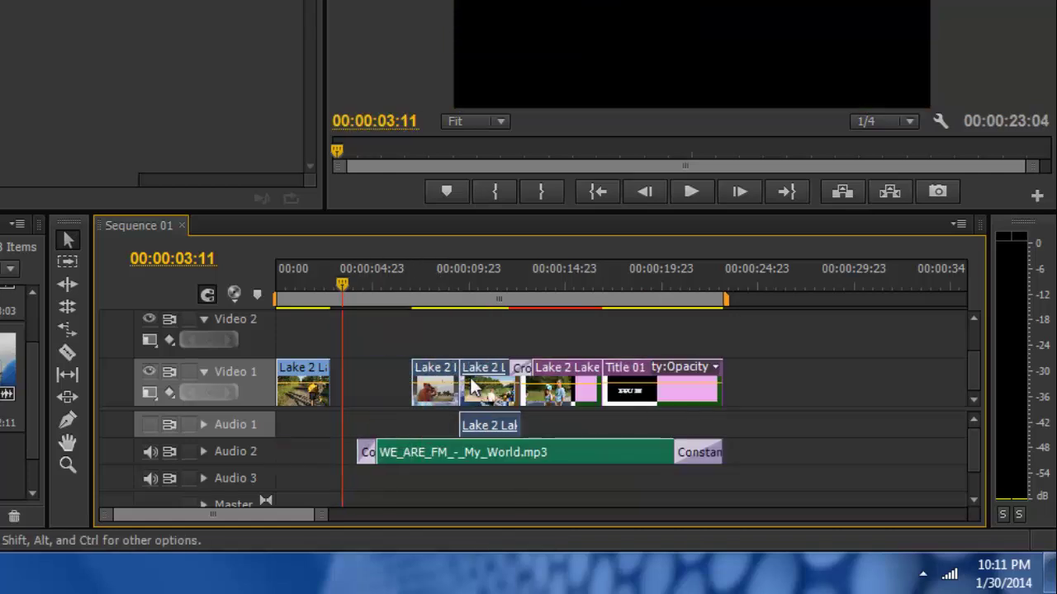
left_click(415, 328)
right_click(374, 376)
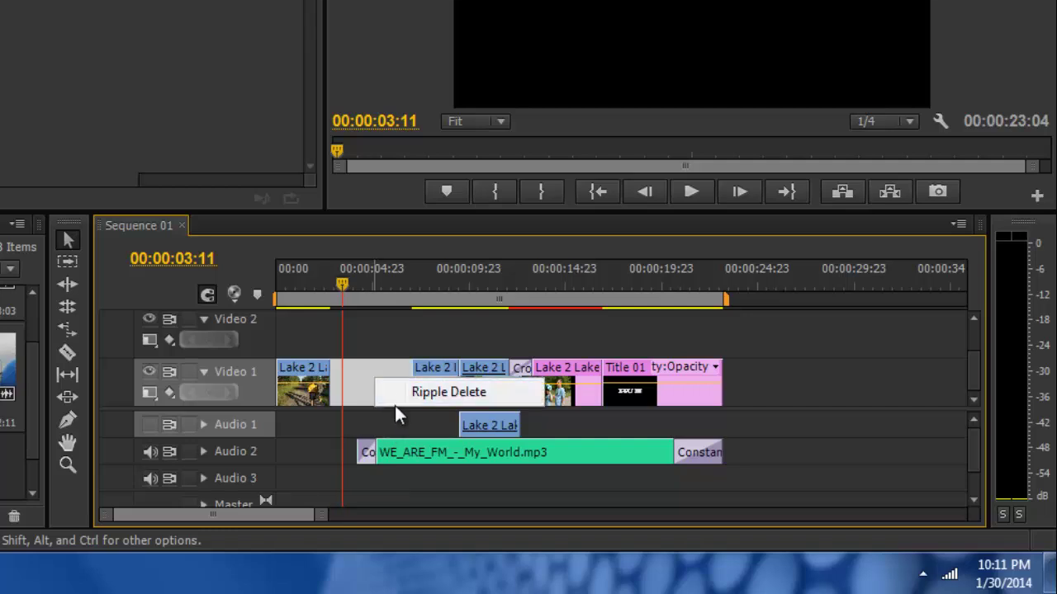
left_click(401, 392)
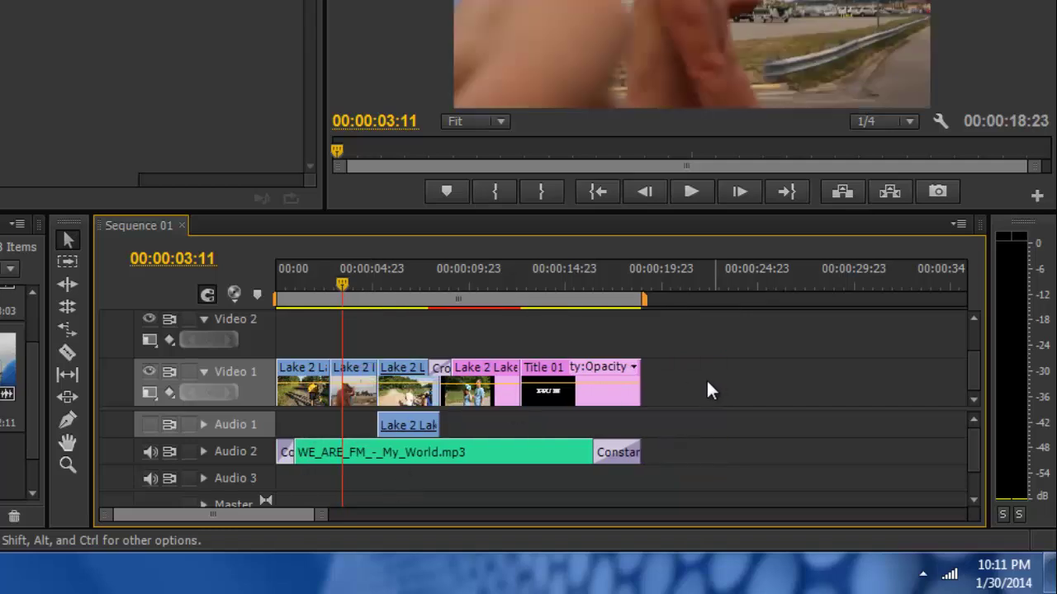
left_click(542, 275)
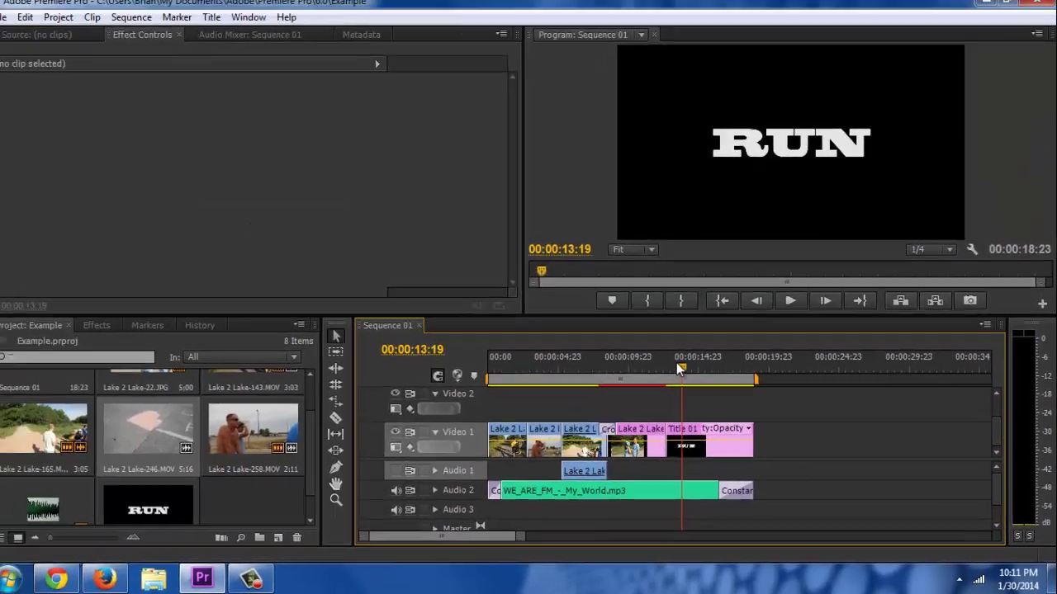
left_click_drag(676, 363, 698, 364)
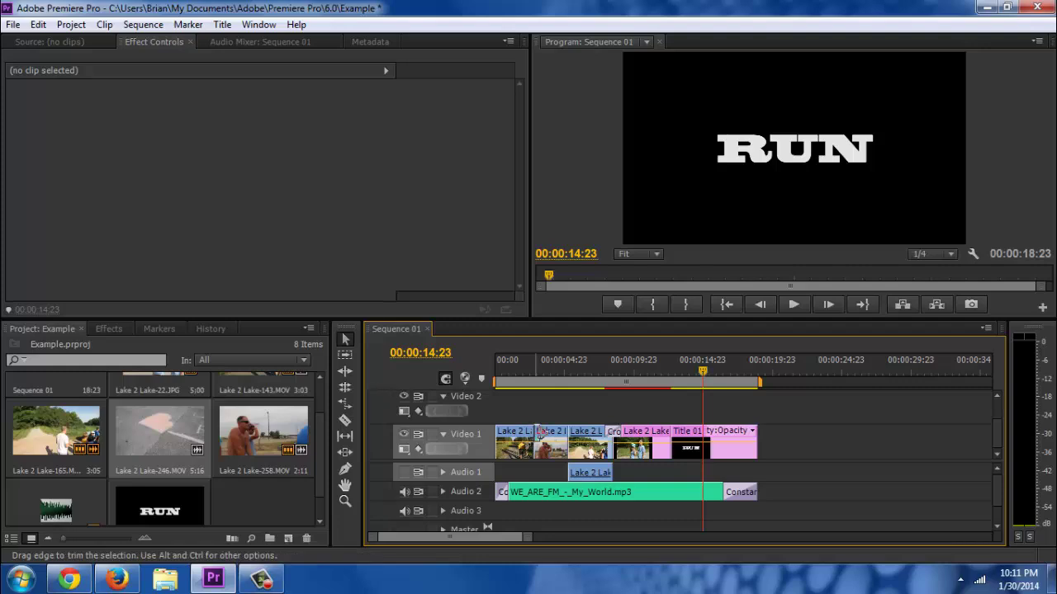
Step: Select Title 01 and set a 0.0° Rotation keyframe at the start of the title clip
left_click(691, 442)
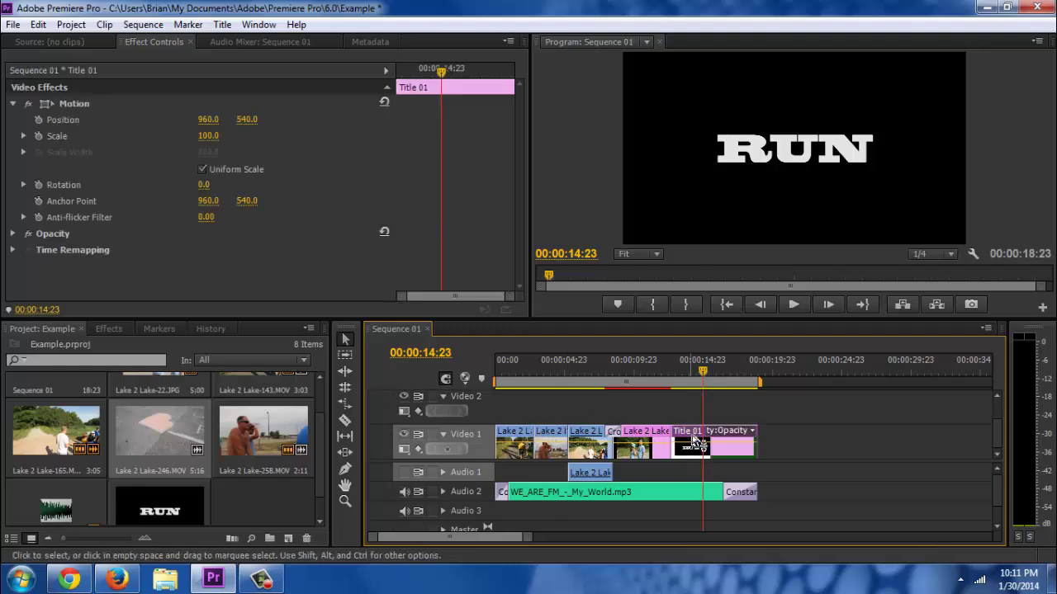
left_click(13, 104)
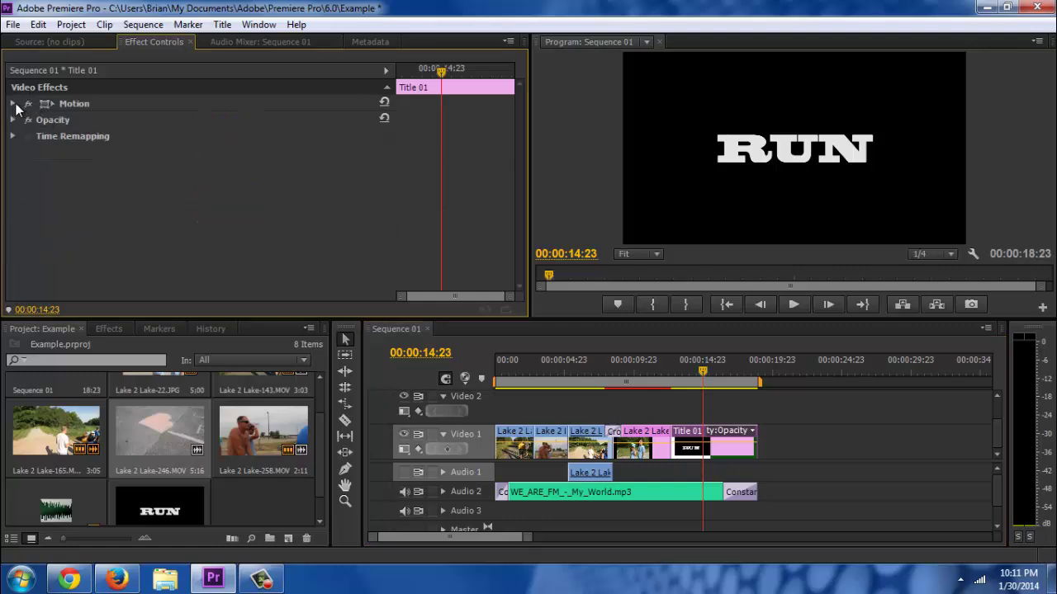
left_click(13, 104)
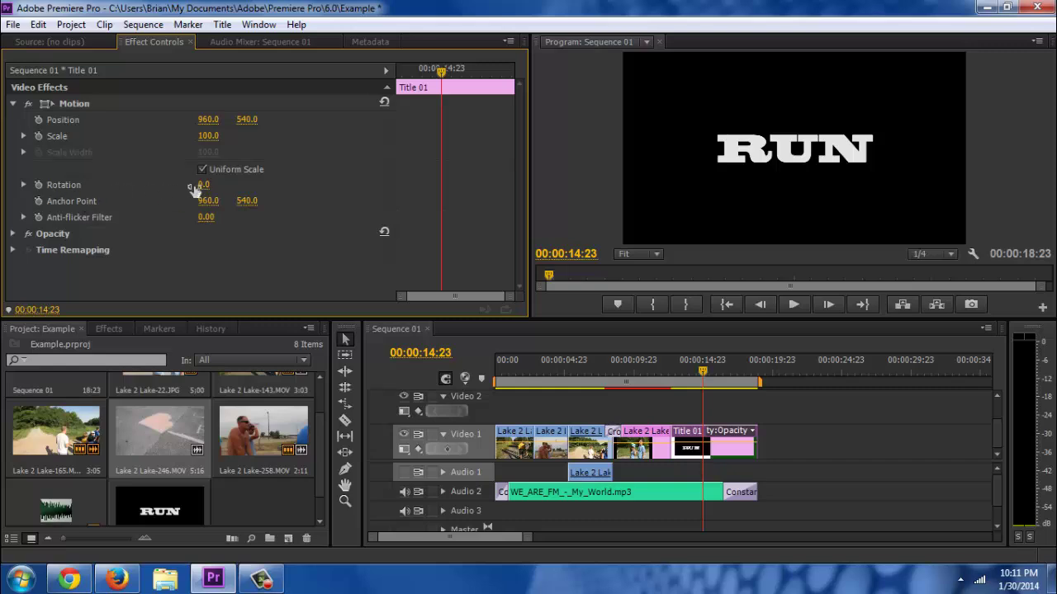
left_click(689, 371)
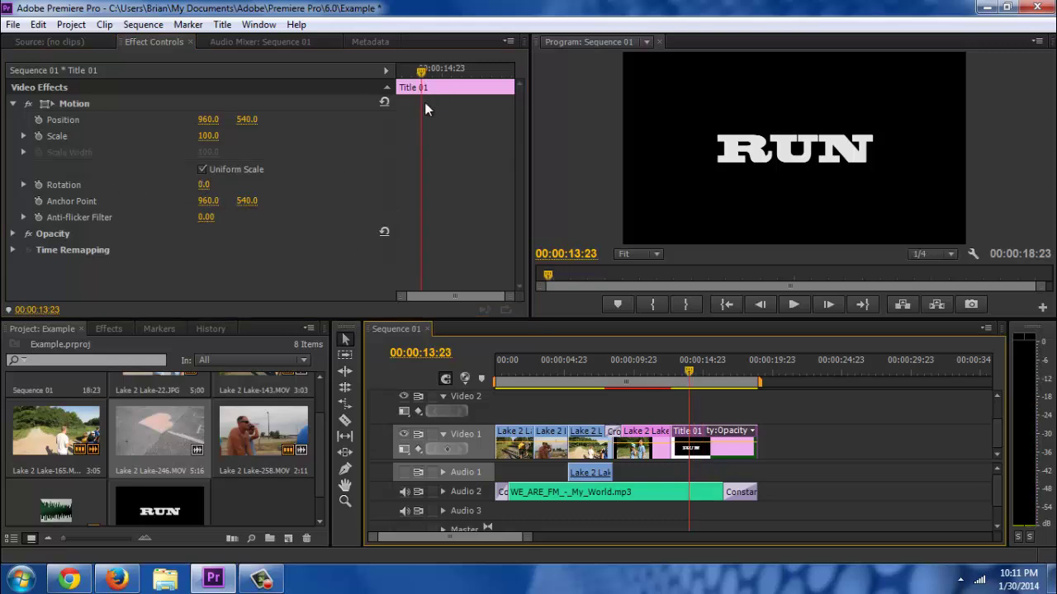
left_click_drag(407, 74, 377, 78)
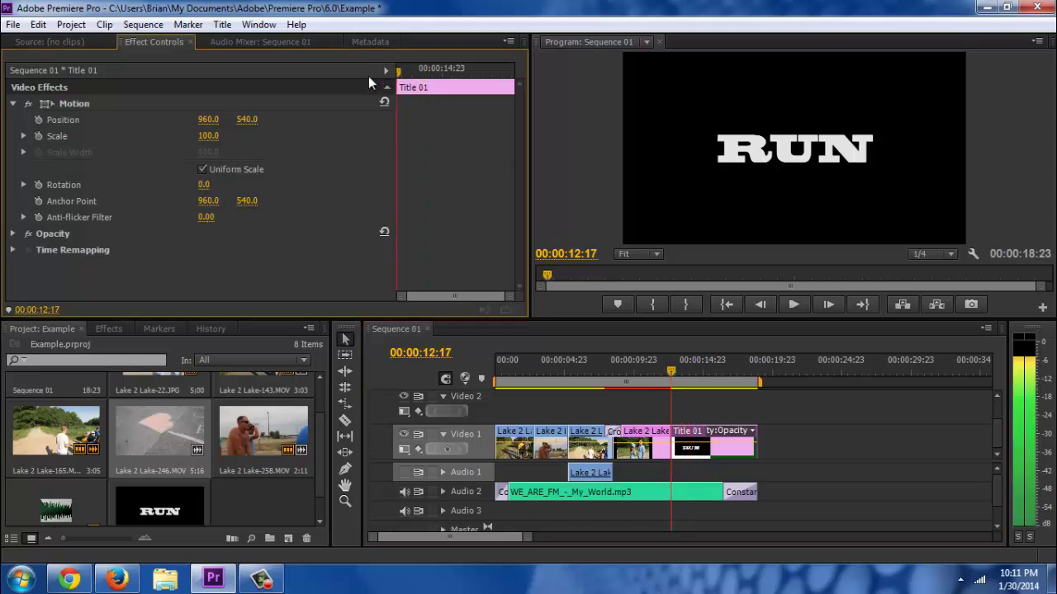
left_click(36, 183)
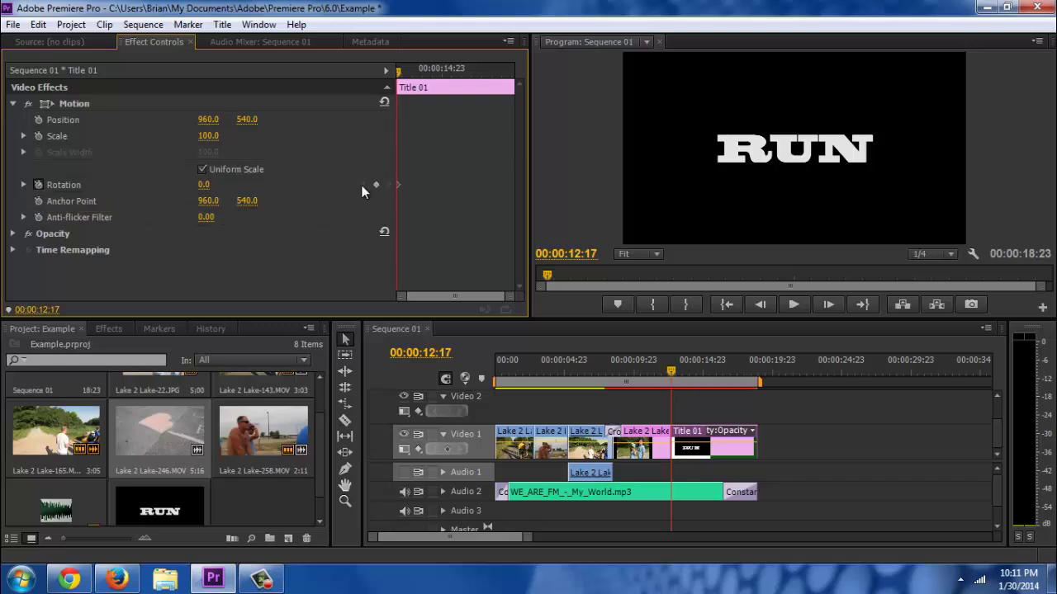
Step: Add a later Rotation keyframe spinning the RUN title two turns plus 49°, and preview it
left_click(408, 73)
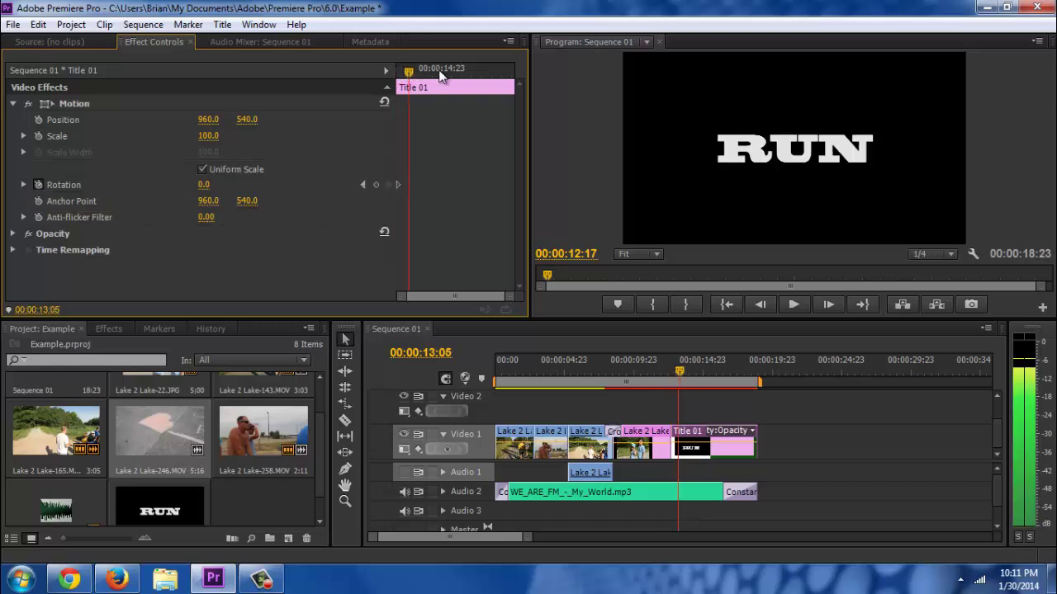
left_click_drag(439, 76, 469, 83)
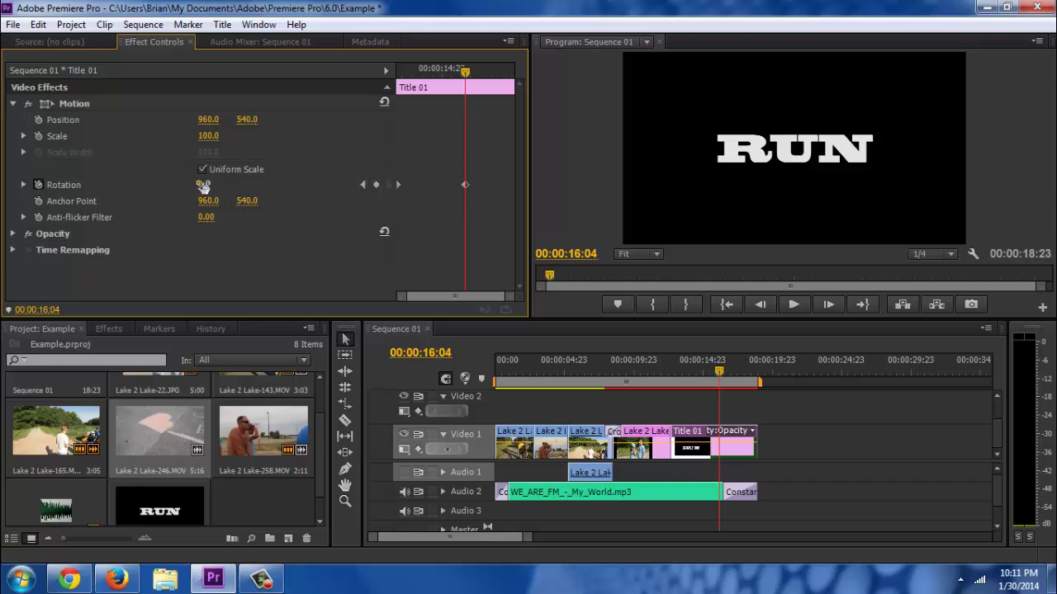
mouse_move(225, 186)
left_mouse_down()
mouse_move(253, 189)
mouse_move(243, 187)
left_mouse_up()
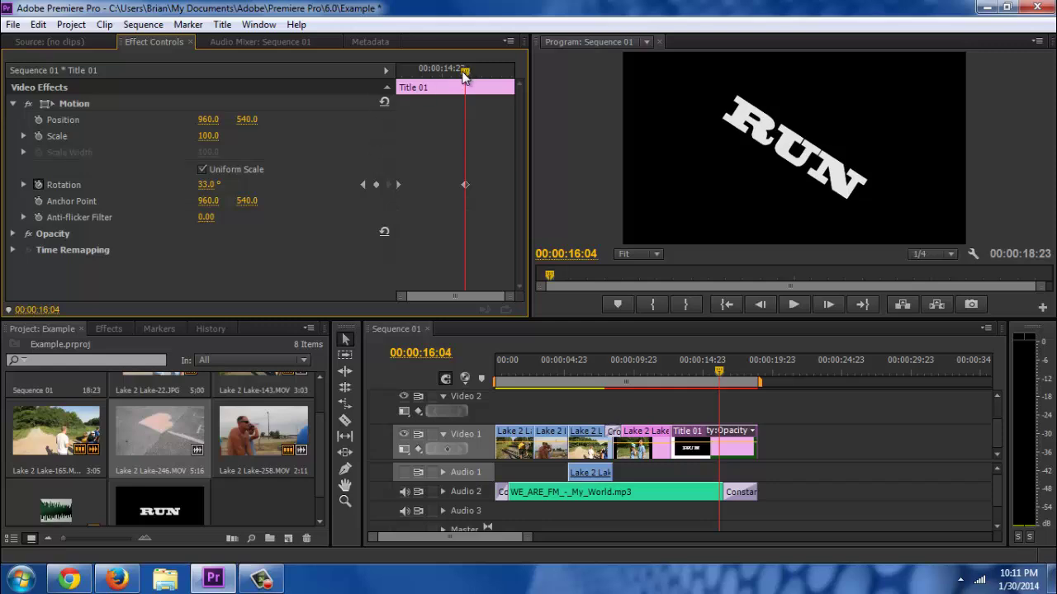
left_click_drag(464, 76, 375, 100)
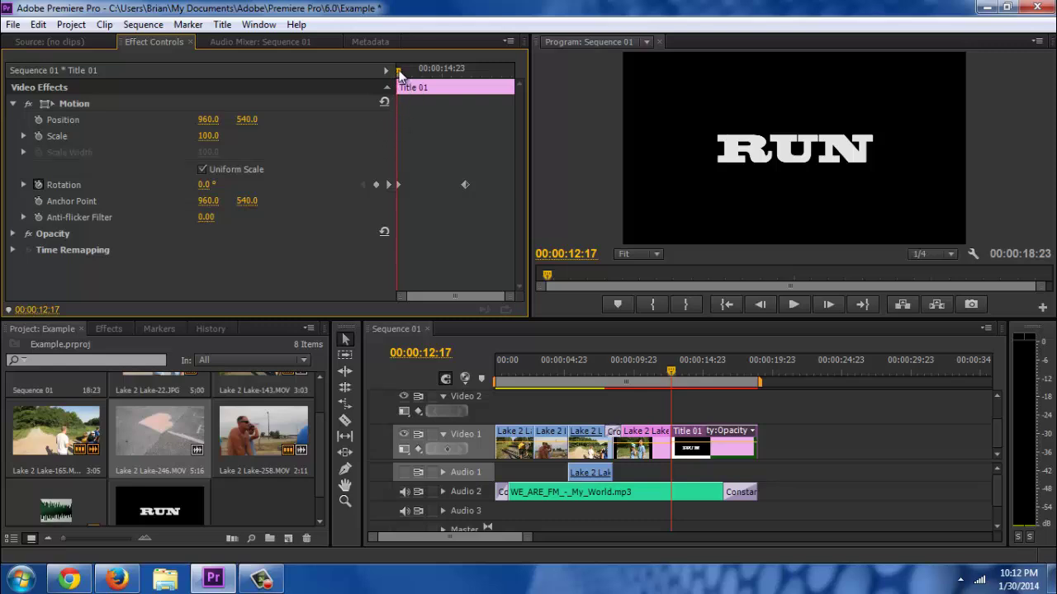
left_click_drag(402, 74, 472, 88)
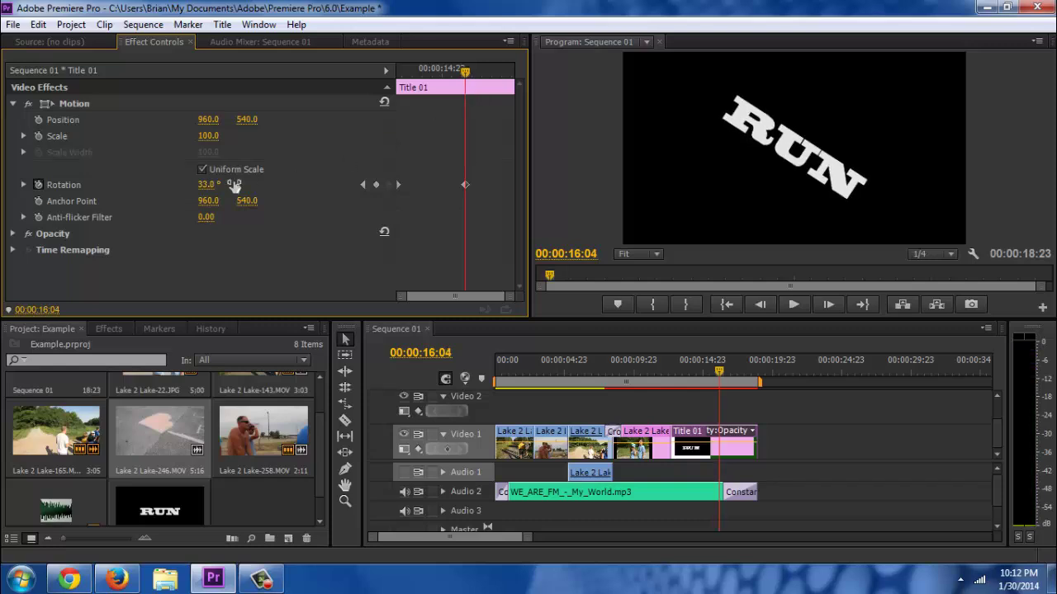
left_click_drag(263, 183, 267, 156)
left_click_drag(465, 70, 345, 91)
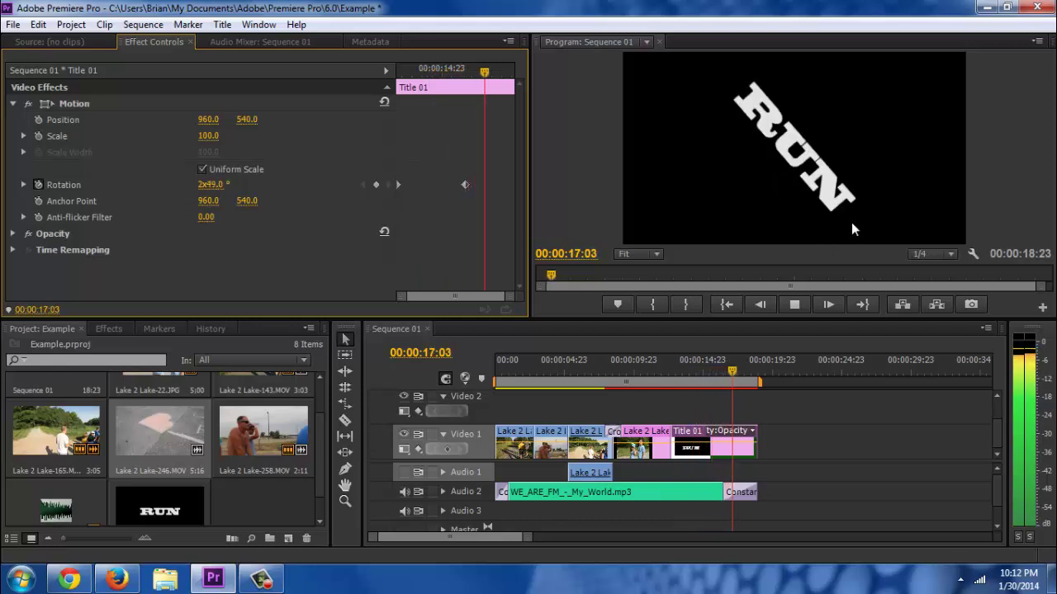
key("space")
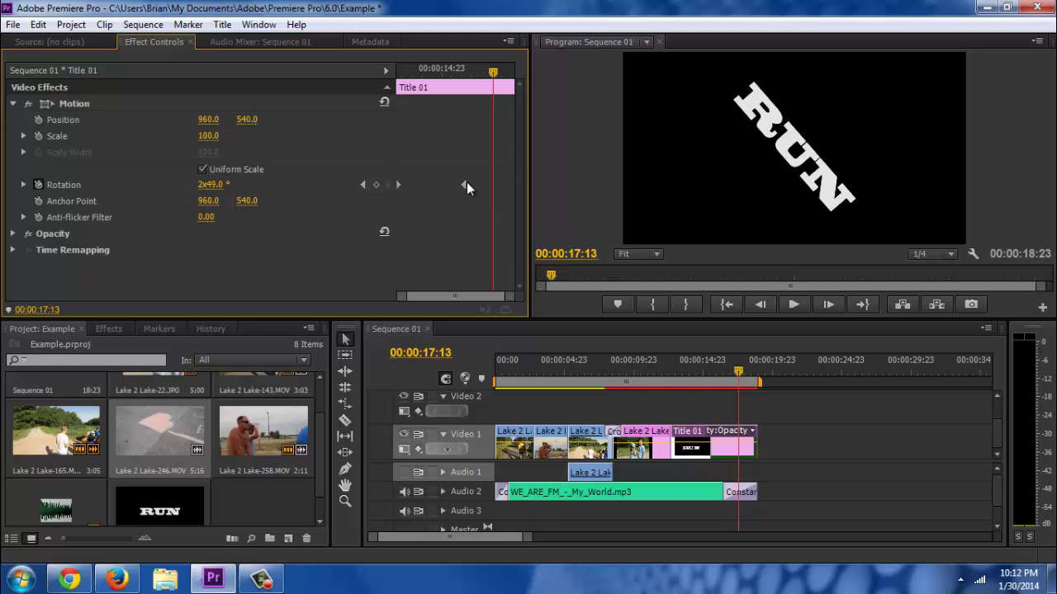
Step: Move the final Rotation keyframe toward the clip end at 18:04 and play the title animation
left_click(466, 72)
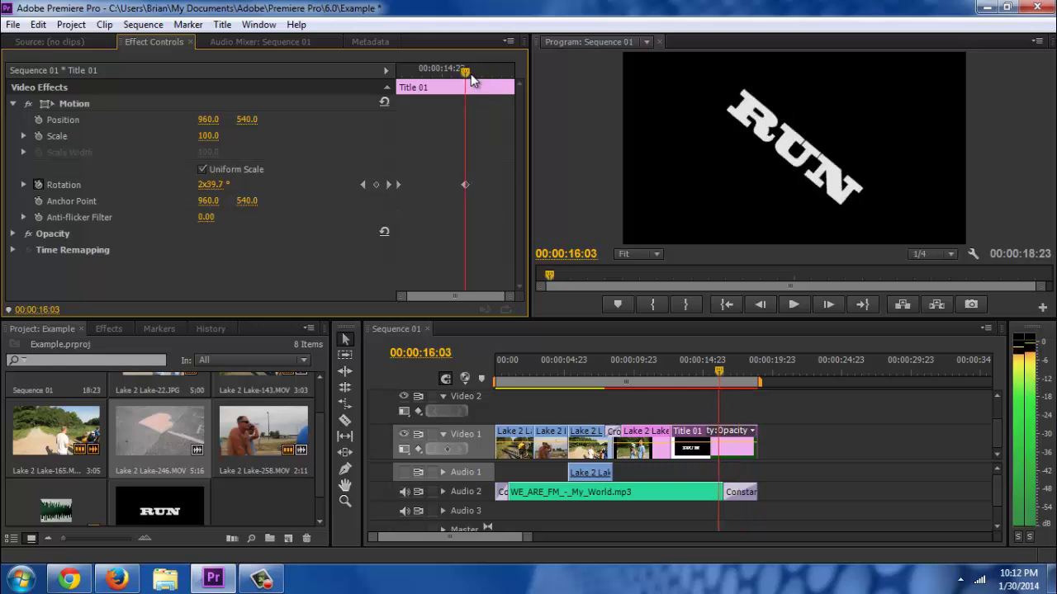
left_click_drag(471, 80, 495, 80)
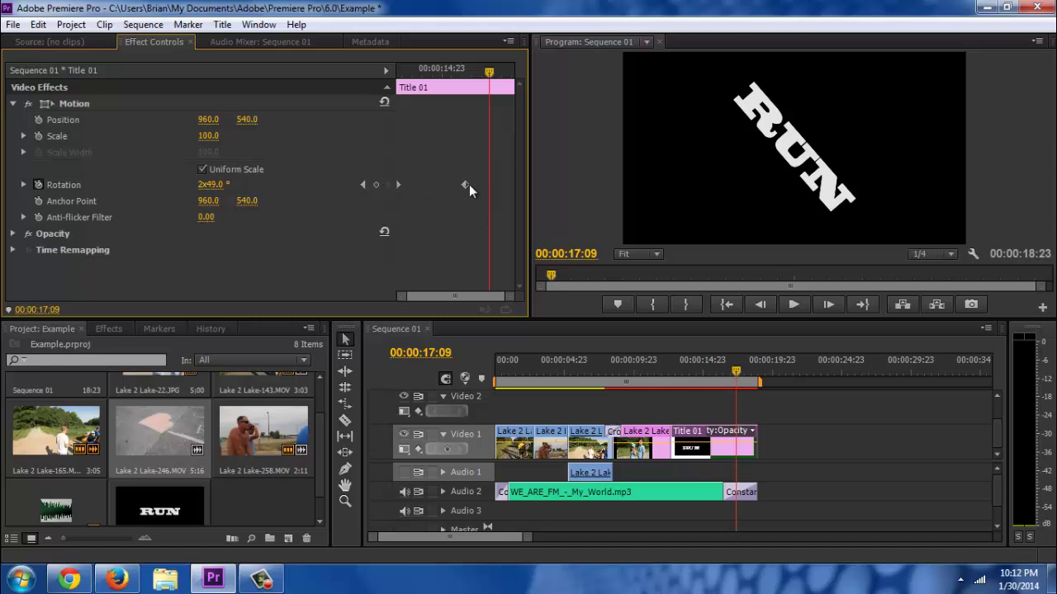
left_click_drag(465, 187, 514, 190)
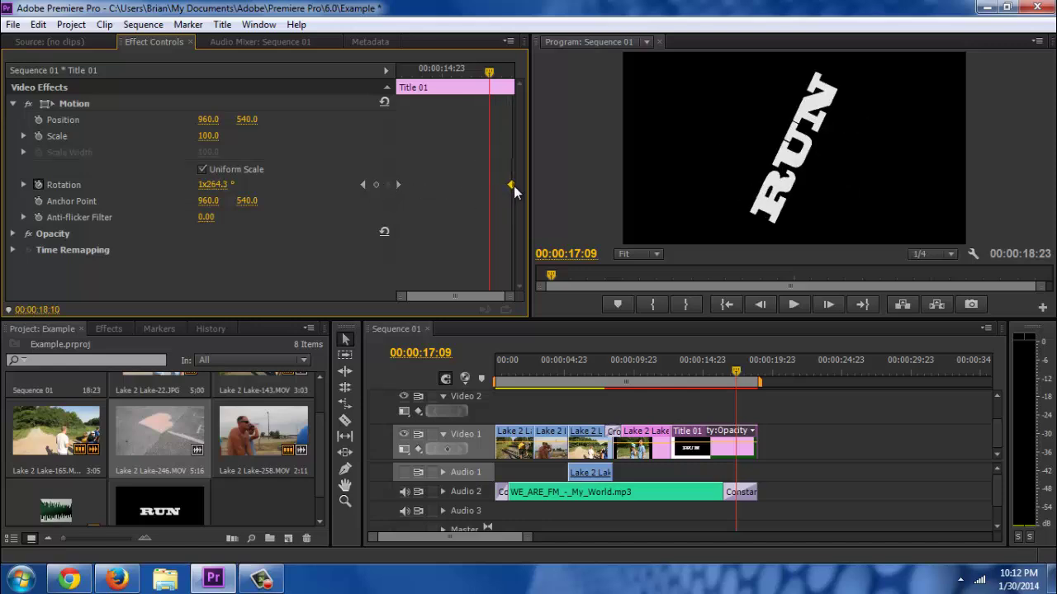
left_click(412, 71)
left_click(397, 72)
key("space")
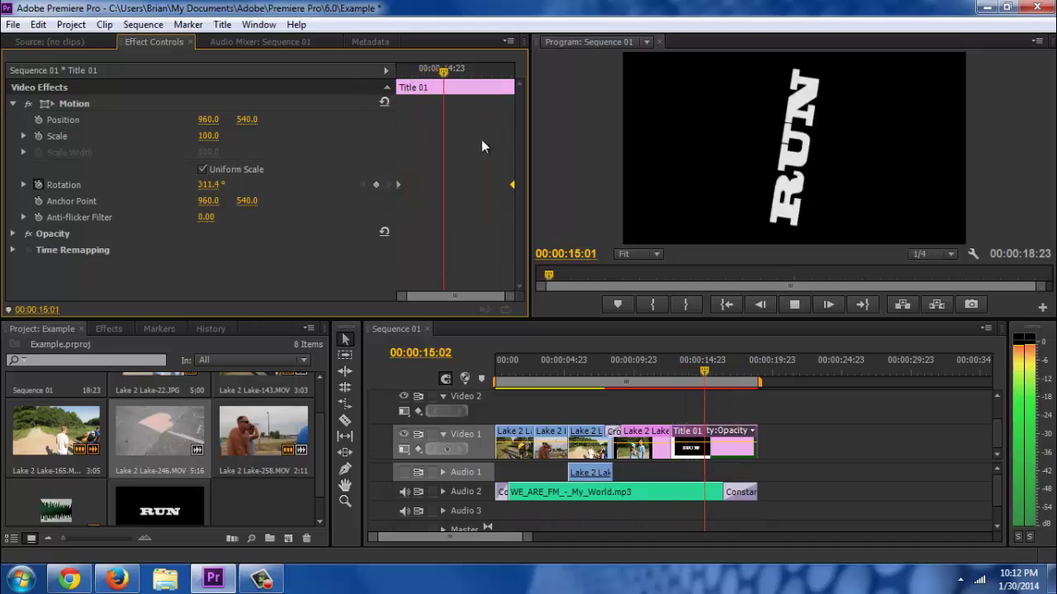
left_click(795, 305)
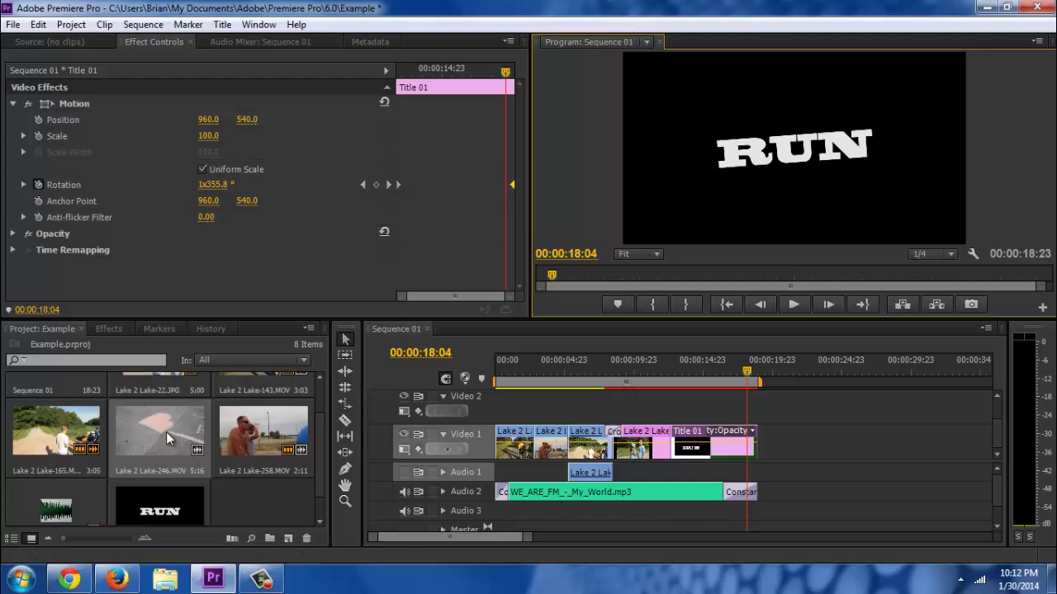
Step: Add the Lake 2 Lake-246.MOV clip after the RUN title and play it
left_click_drag(152, 439, 763, 439)
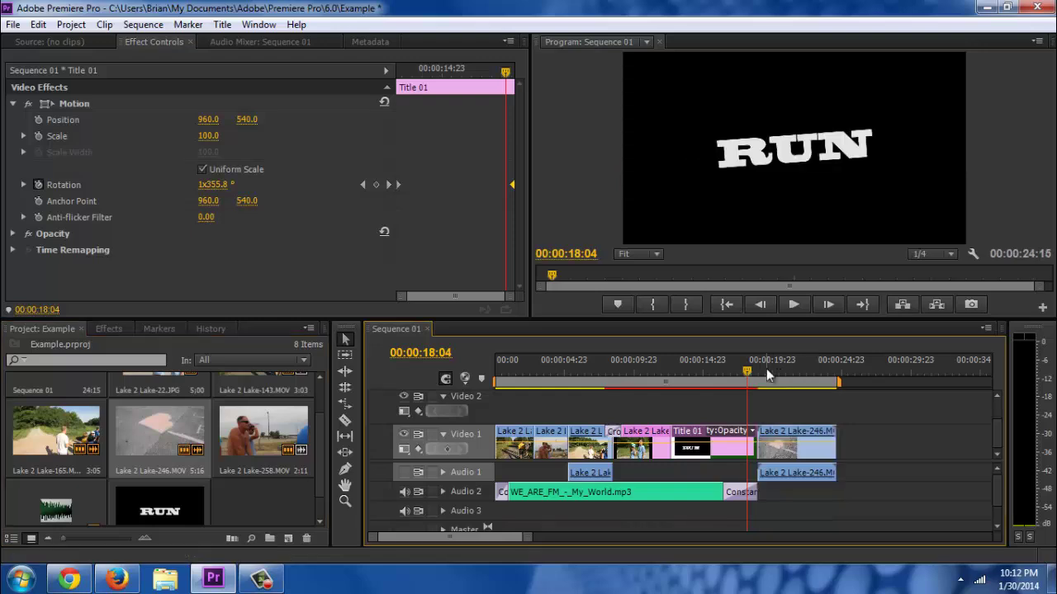
left_click(767, 368)
left_click(758, 367)
key("space")
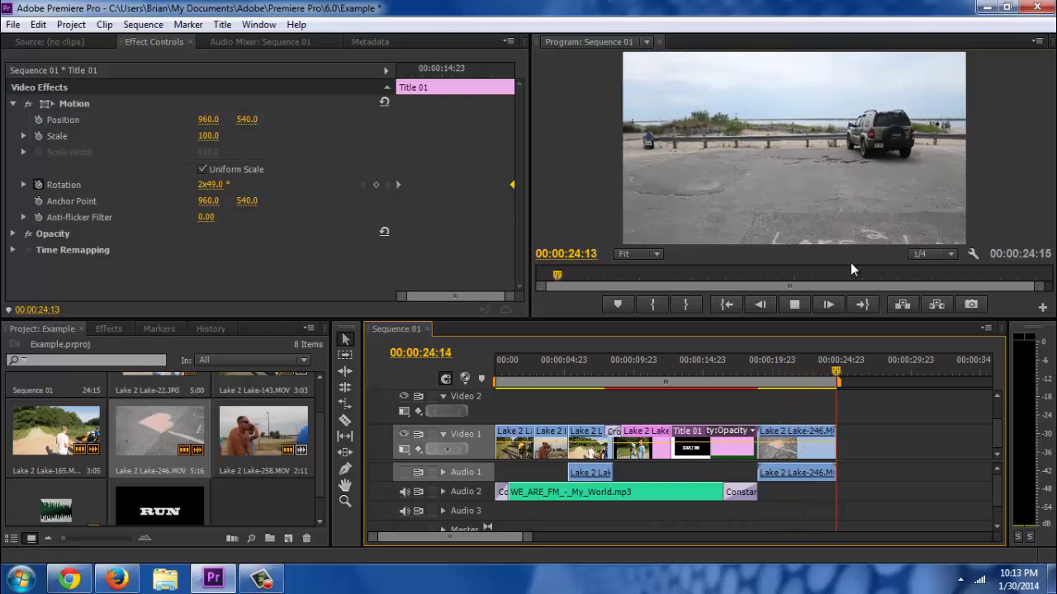
Step: Set the Lake 2 Lake-246.MOV clip's Speed/Duration to 50% speed
left_click(770, 438)
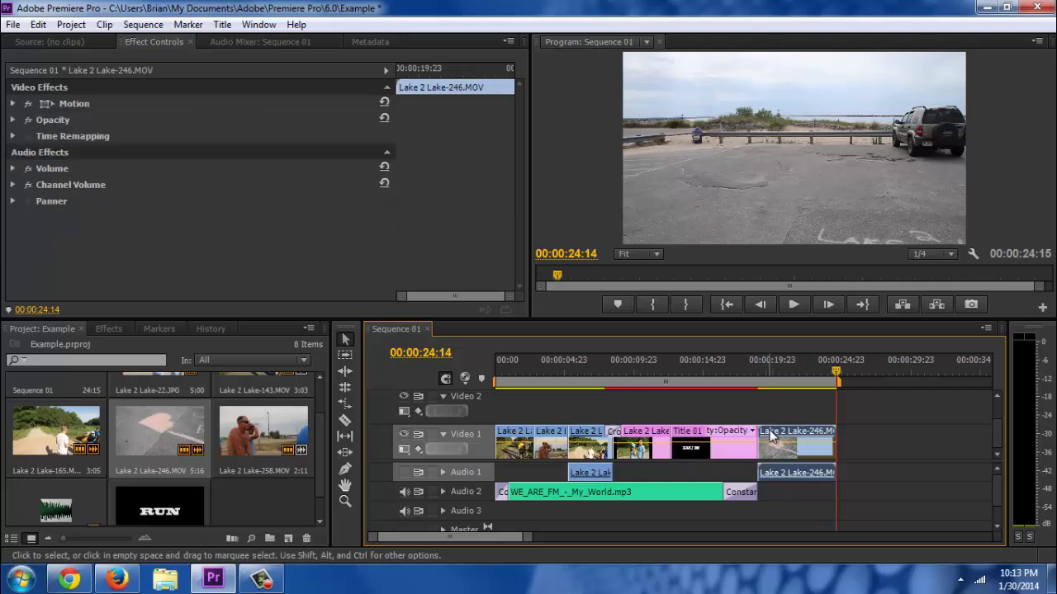
right_click(769, 438)
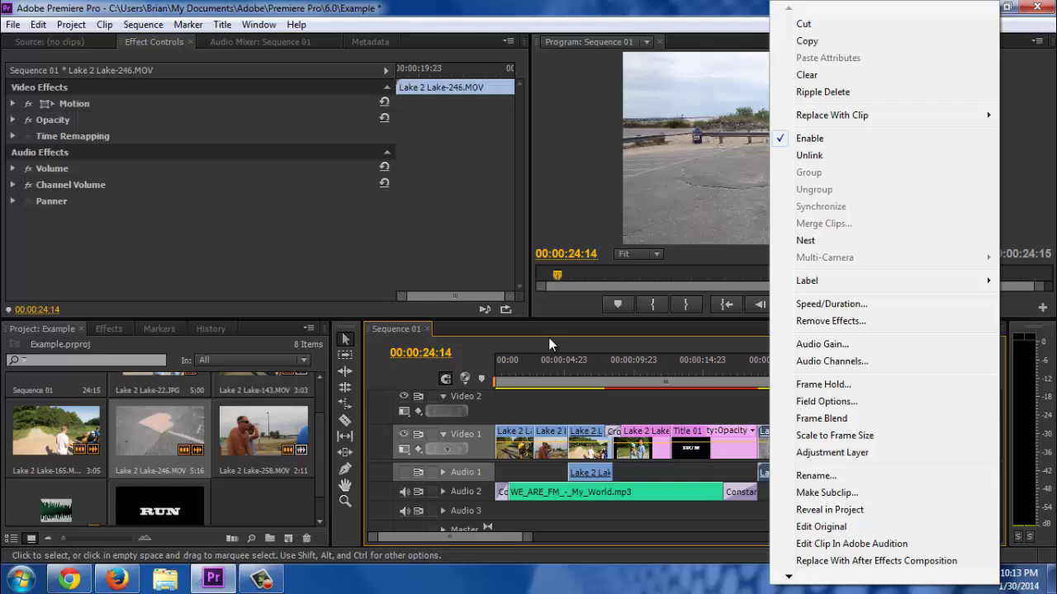
left_click(840, 307)
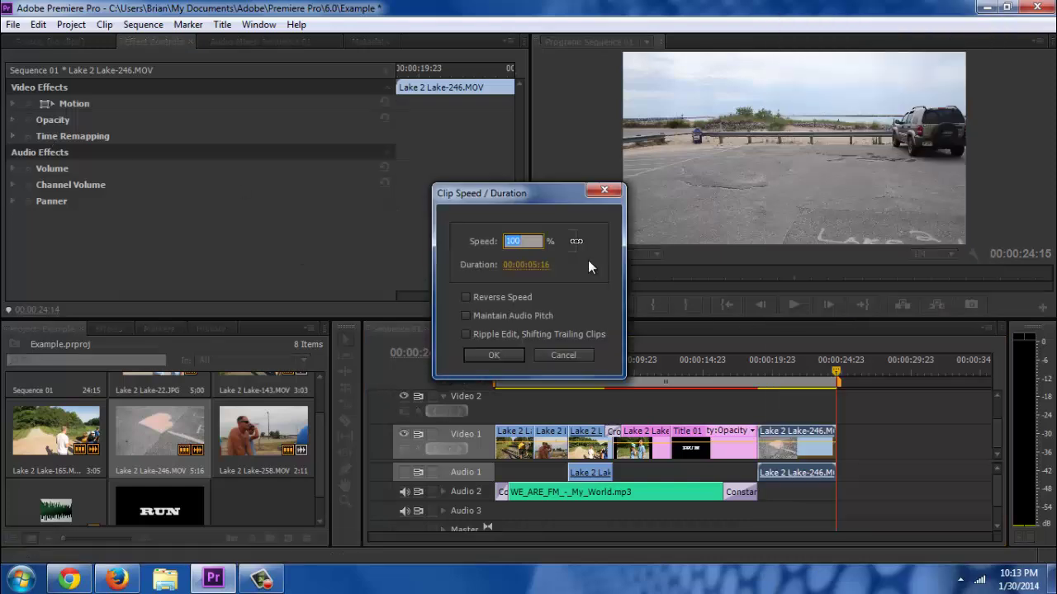
type("50")
left_click(492, 356)
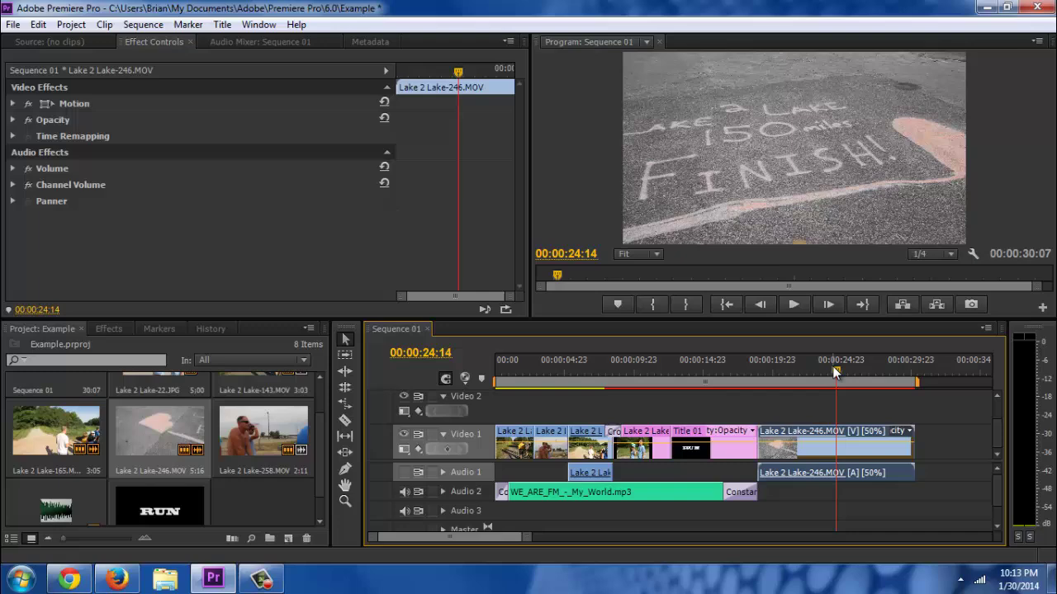
Step: Scrub back to around 19:01 and play the slowed clip to preview it
left_click(831, 366)
left_click_drag(793, 369, 758, 376)
key("space")
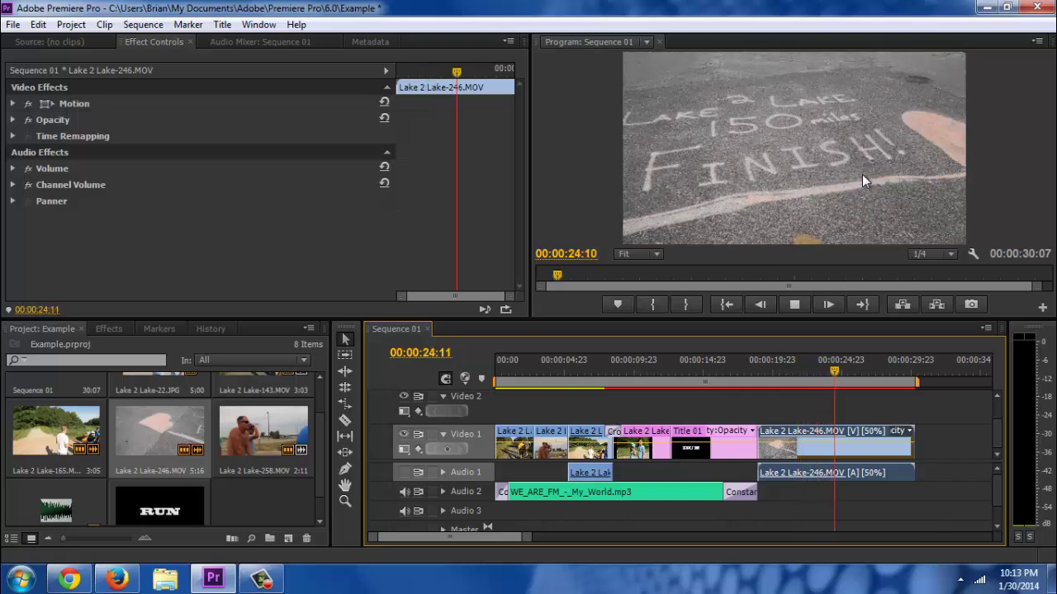
key("space")
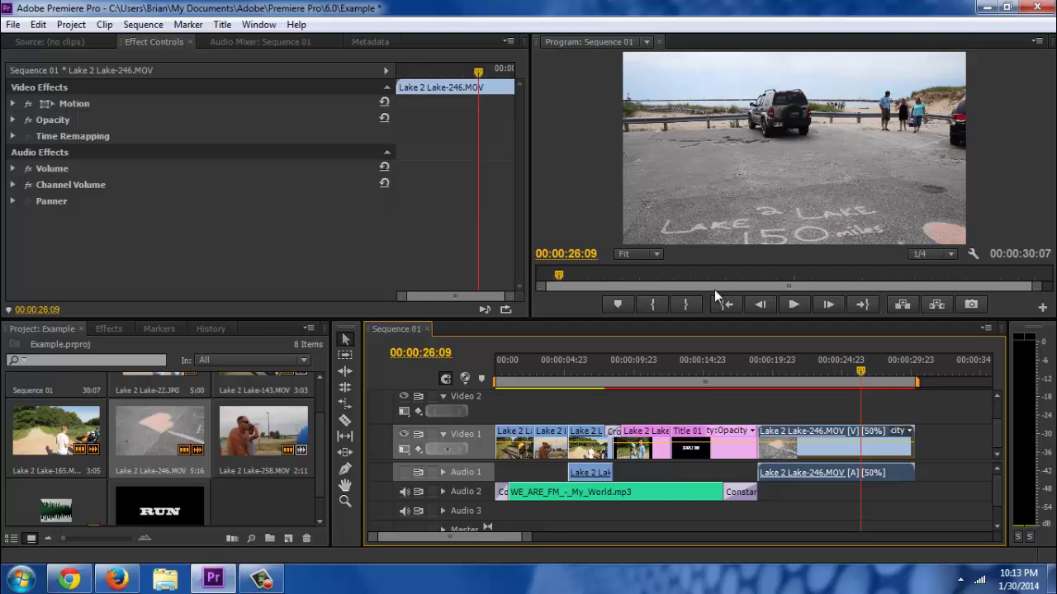
Step: Set the final Lake 2 Lake-246.MOV clip to 200% speed with Reverse Speed enabled
right_click(836, 433)
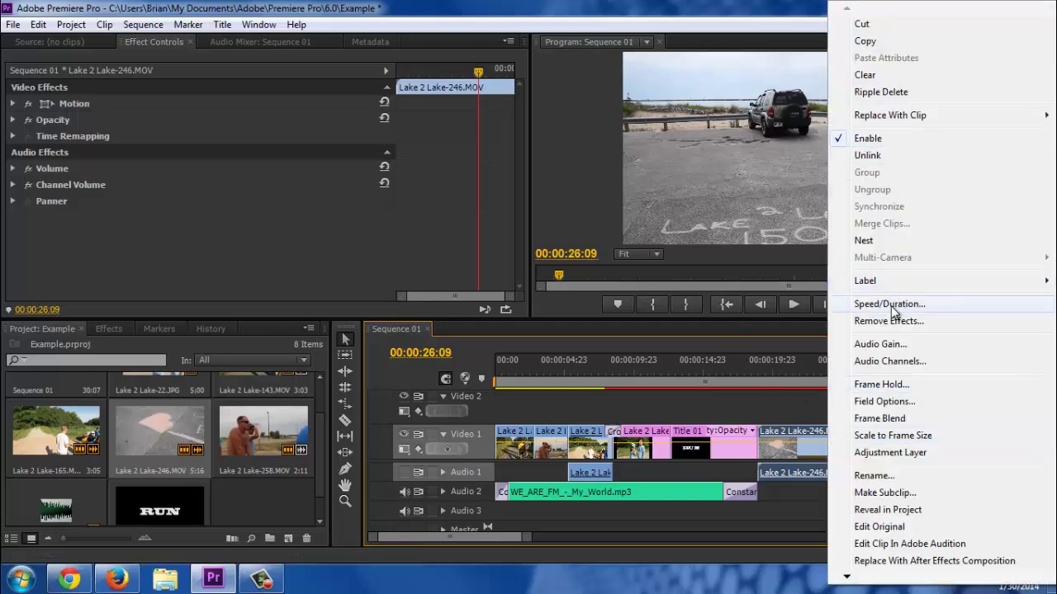
left_click(890, 305)
left_click(499, 301)
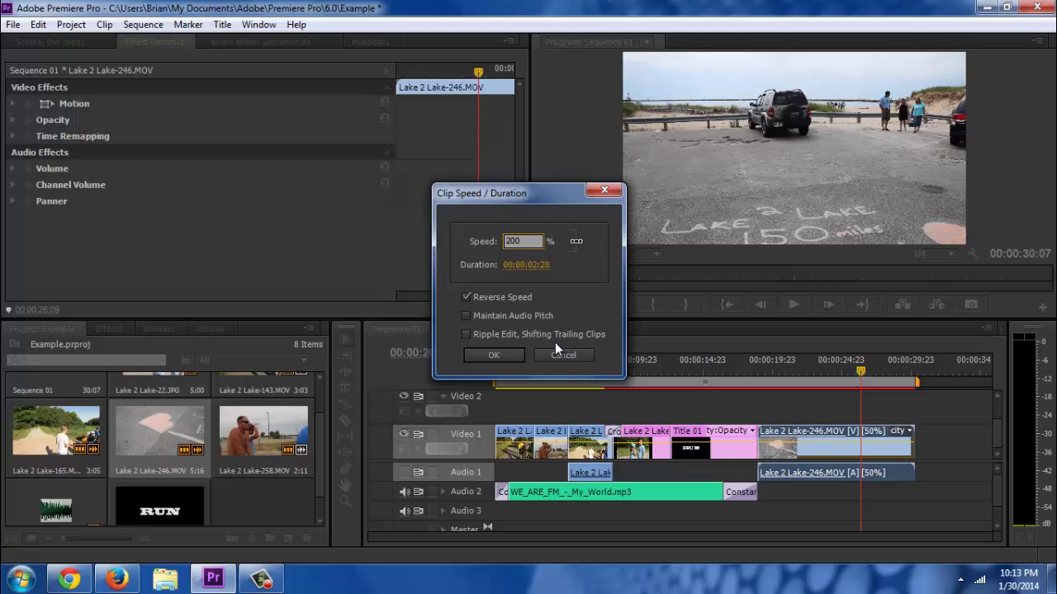
left_click(494, 355)
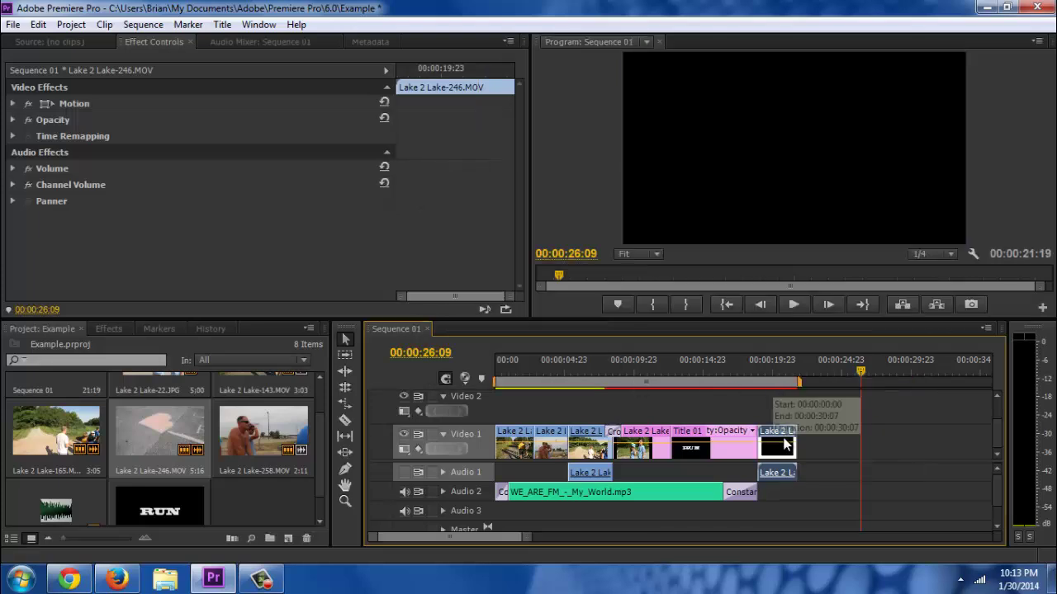
Step: Play the sequence from the RUN title onward and stop on the FINISH frame around 20:18
left_click(755, 379)
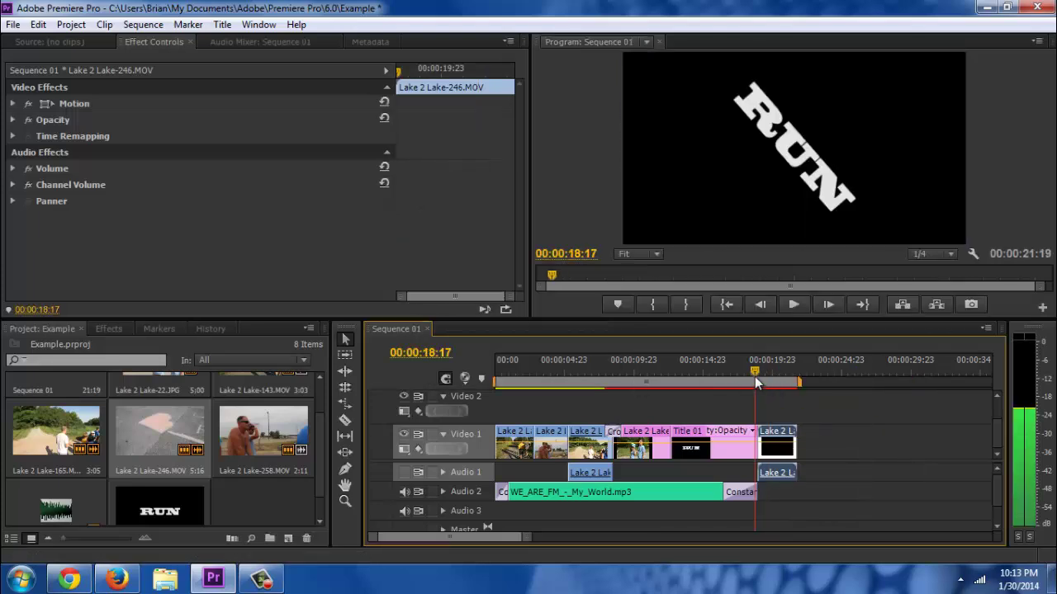
key("Right")
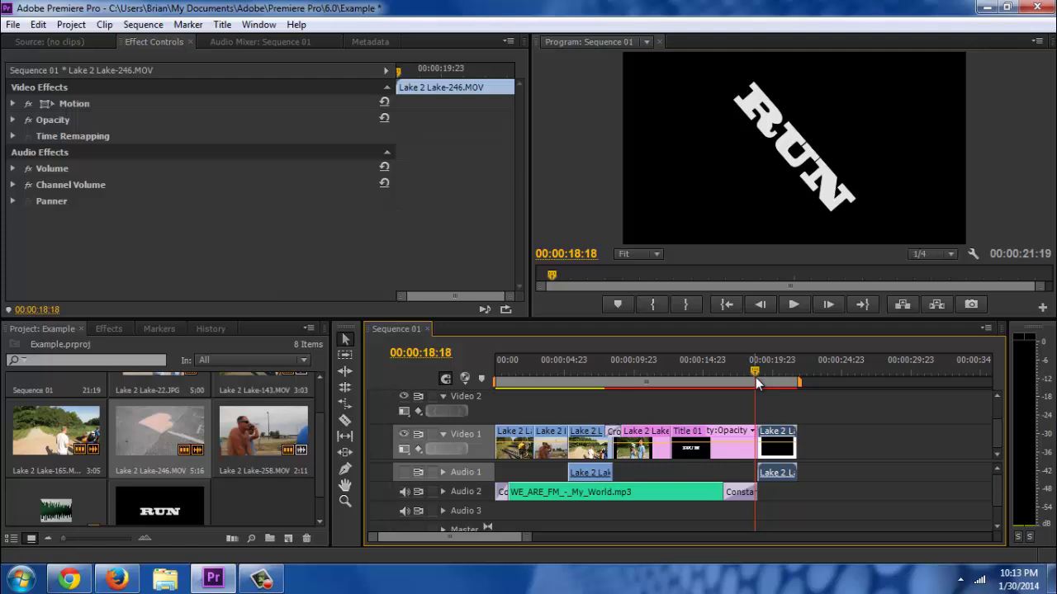
key("space")
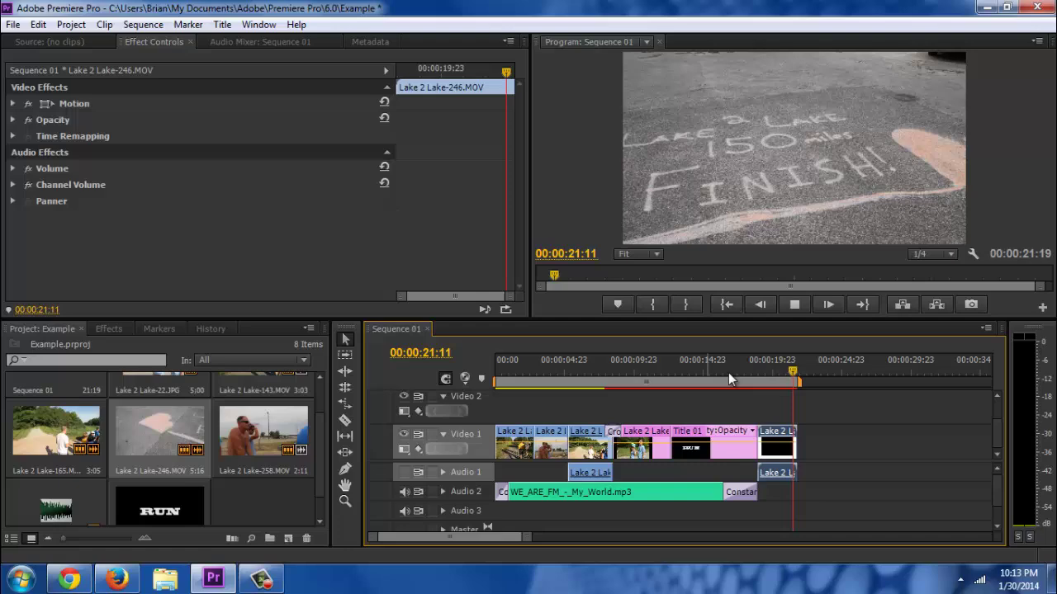
left_click(784, 376)
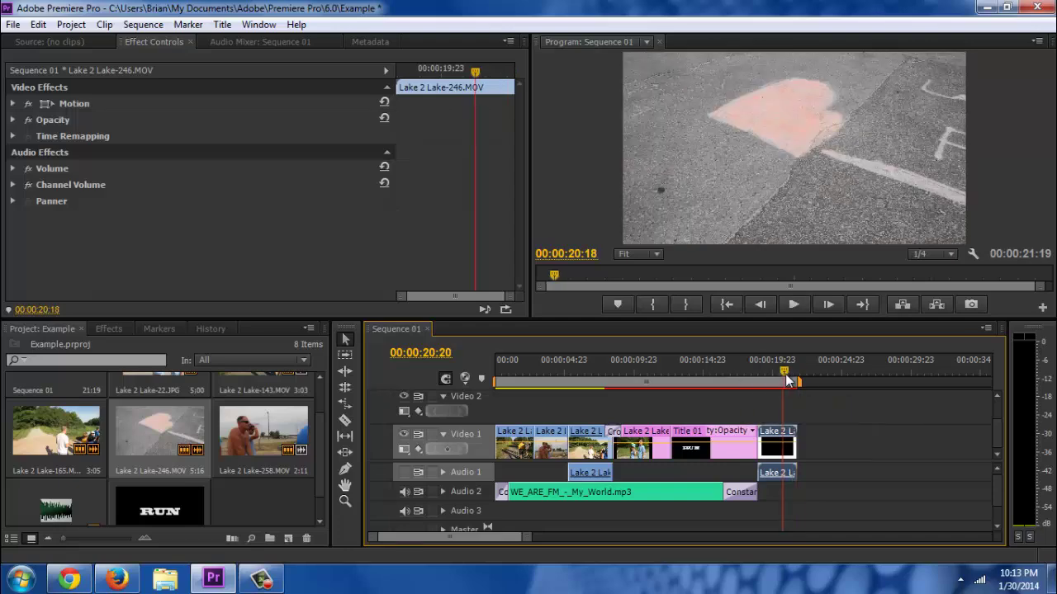
left_click_drag(785, 376, 788, 376)
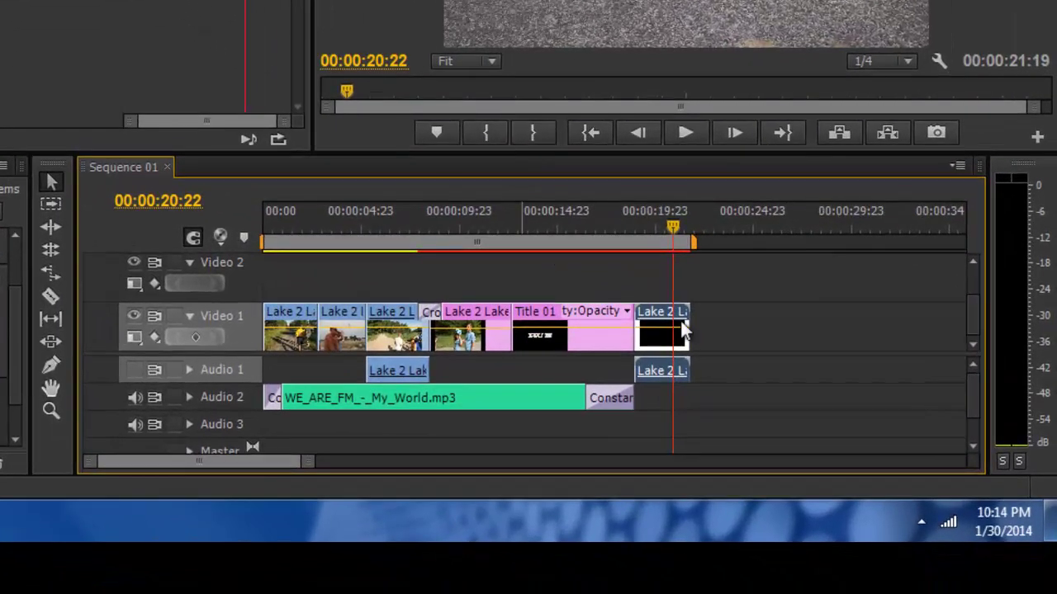
mouse_move(660, 318)
left_mouse_down()
mouse_move(719, 321)
mouse_move(669, 312)
left_mouse_up()
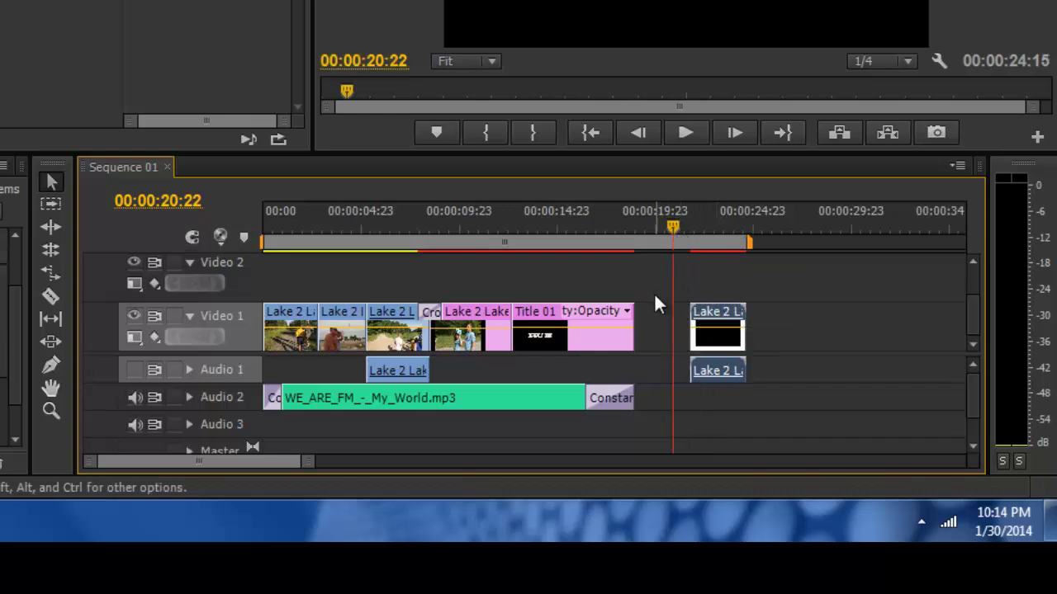
left_click_drag(705, 314, 649, 310)
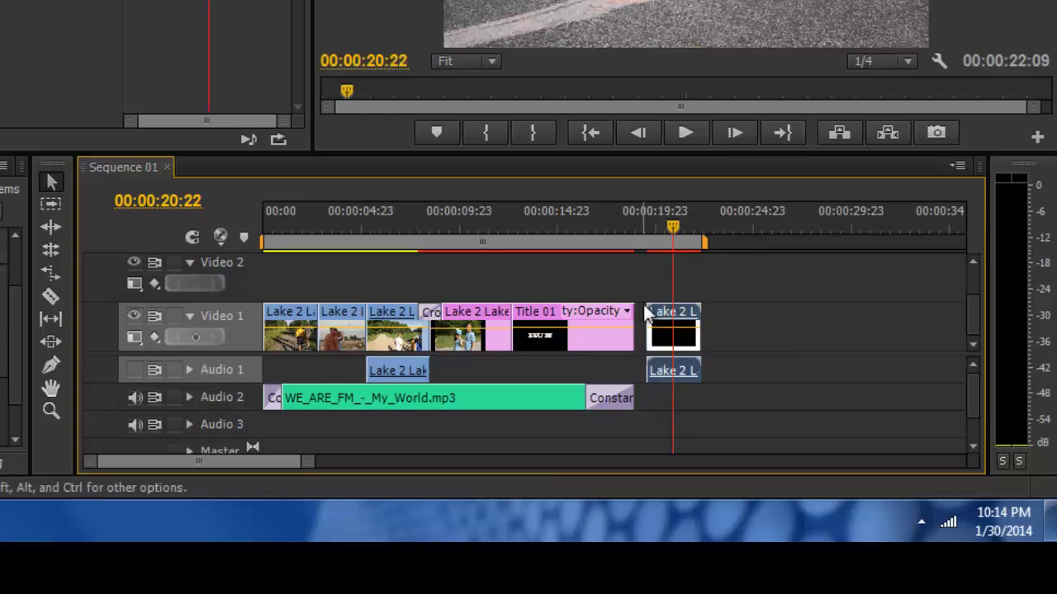
left_click(193, 237)
key("s")
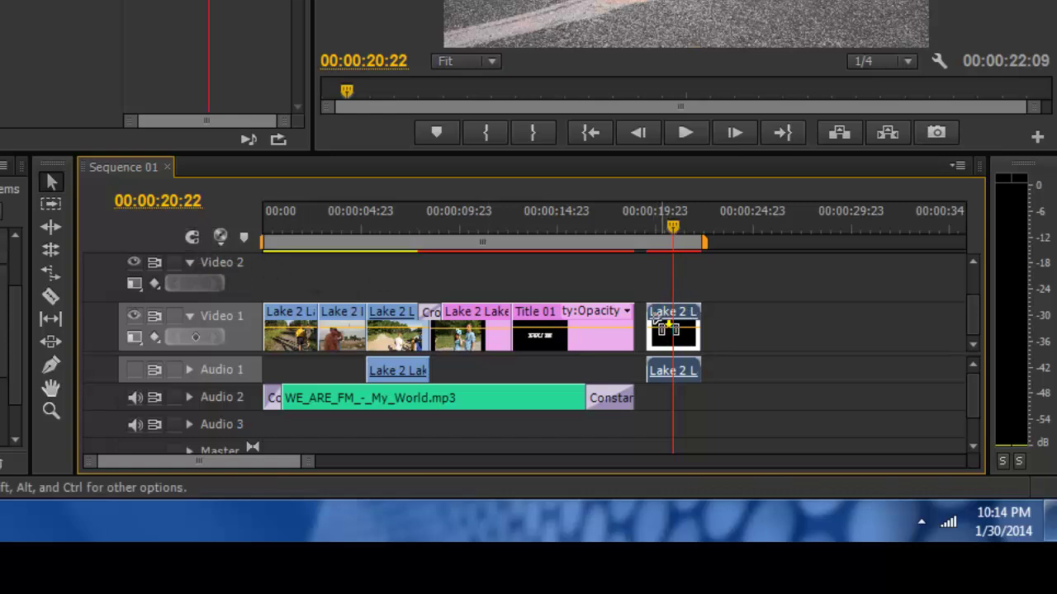
mouse_move(659, 324)
left_mouse_down()
mouse_move(649, 326)
mouse_move(746, 322)
mouse_move(656, 320)
left_mouse_up()
left_click_drag(638, 268, 635, 268)
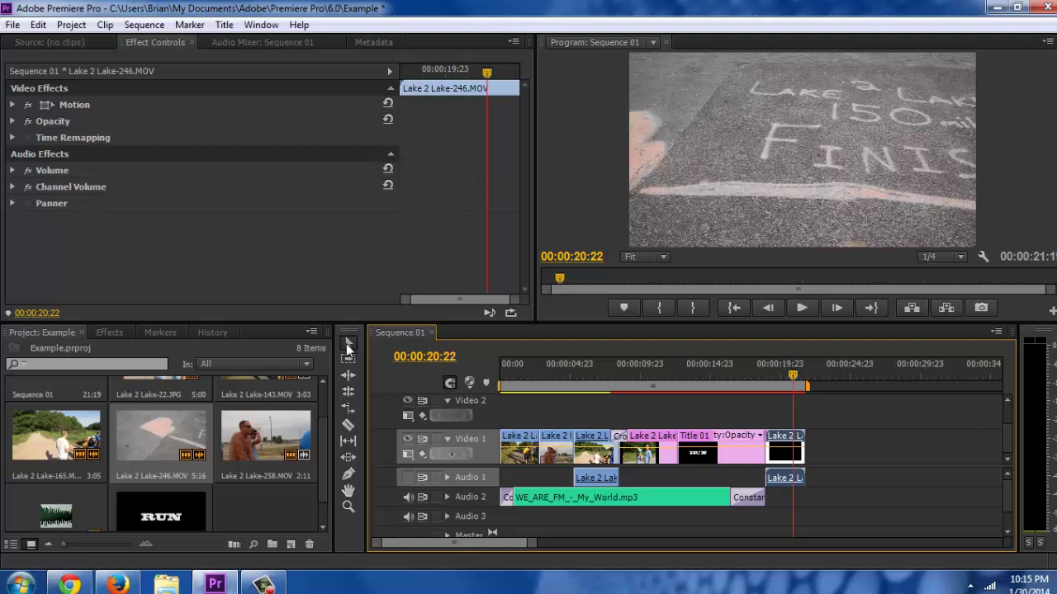
left_click(348, 349)
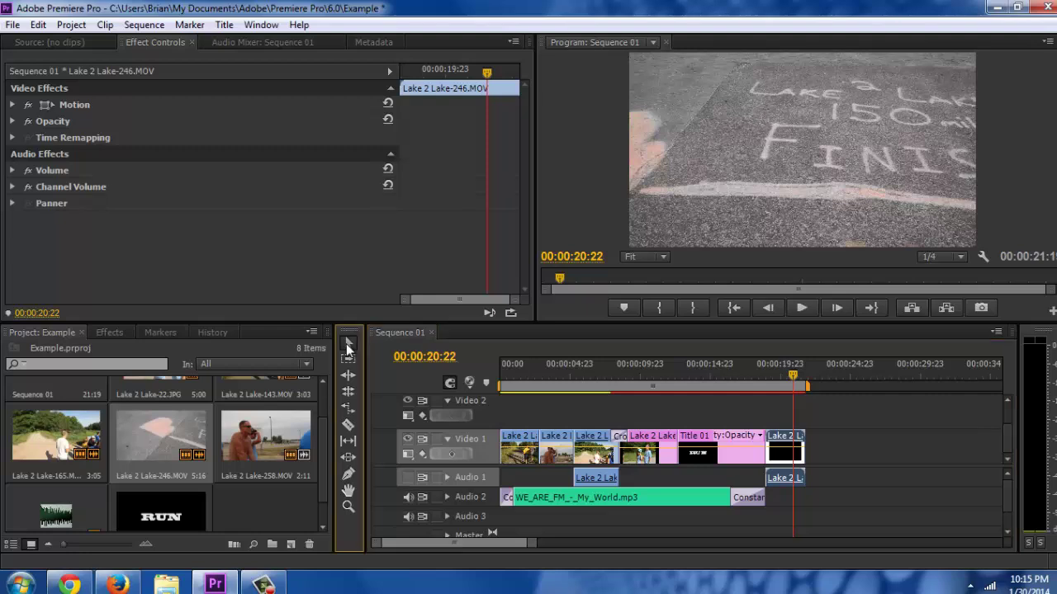
left_click(709, 382)
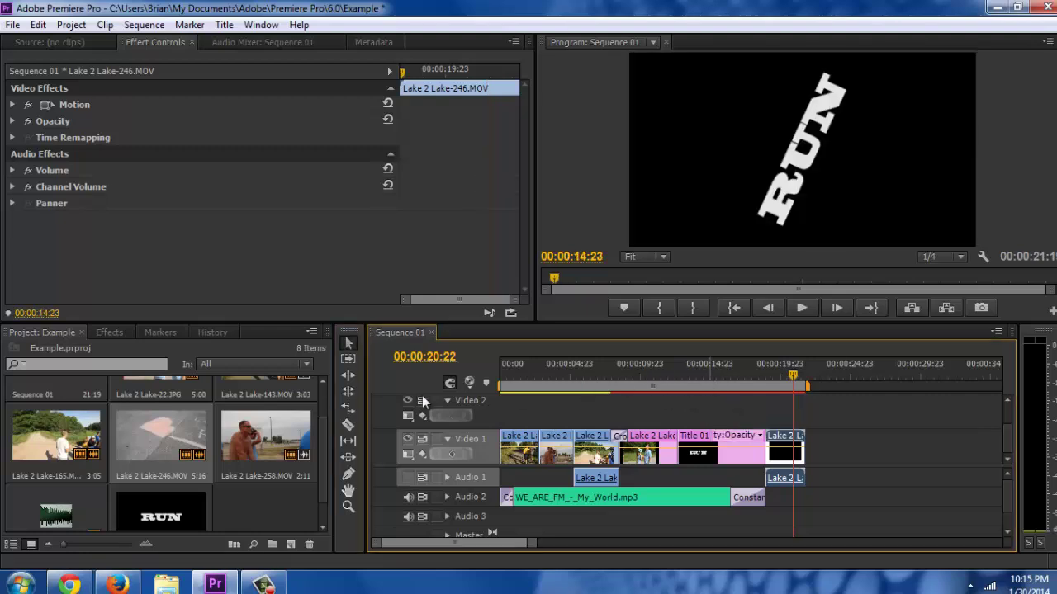
left_click(348, 425)
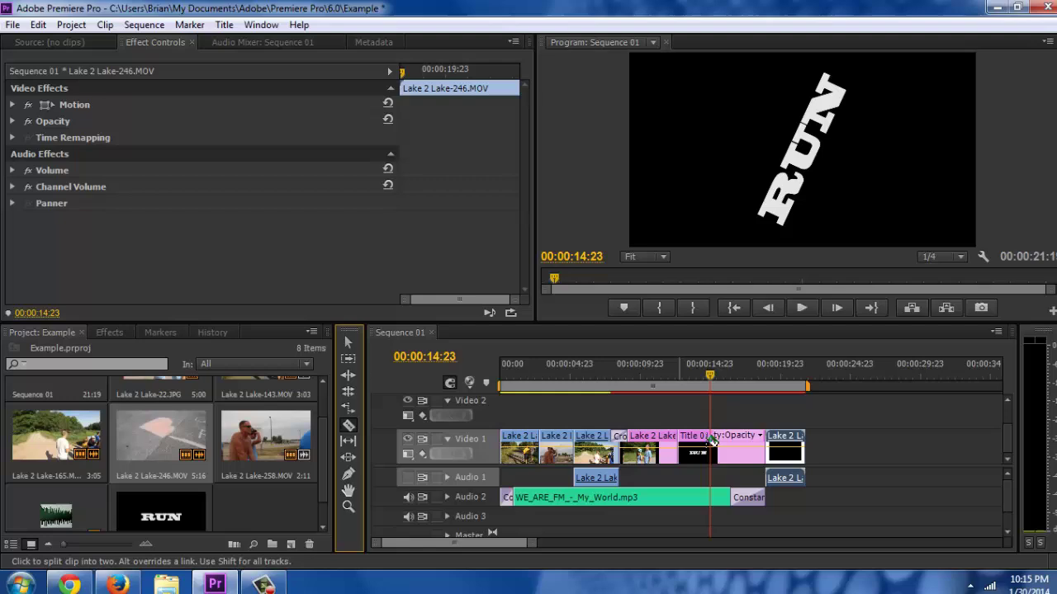
left_click(731, 450)
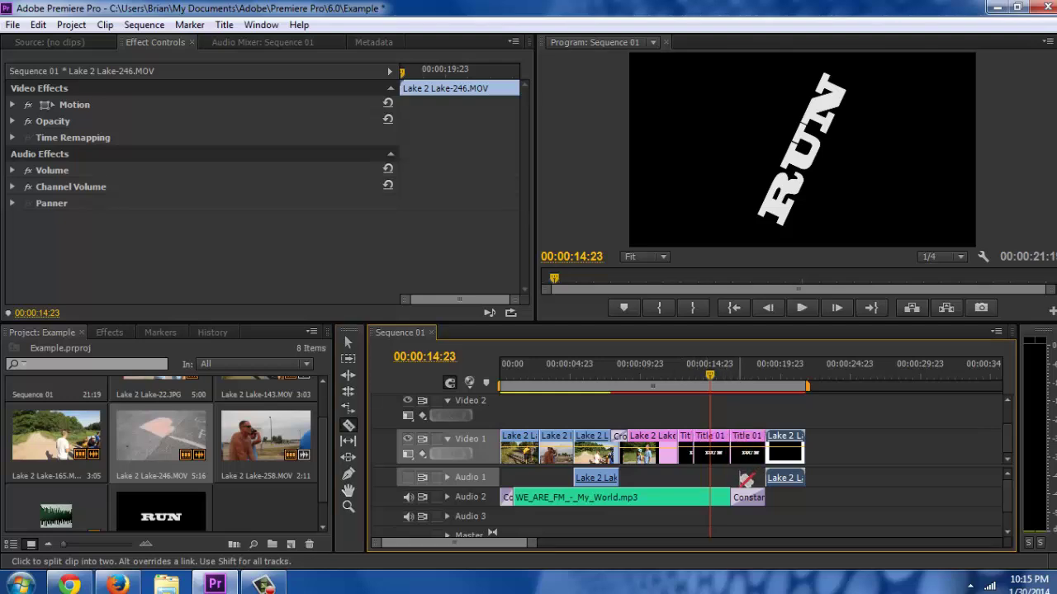
key("ctrl+z")
key("ctrl+z")
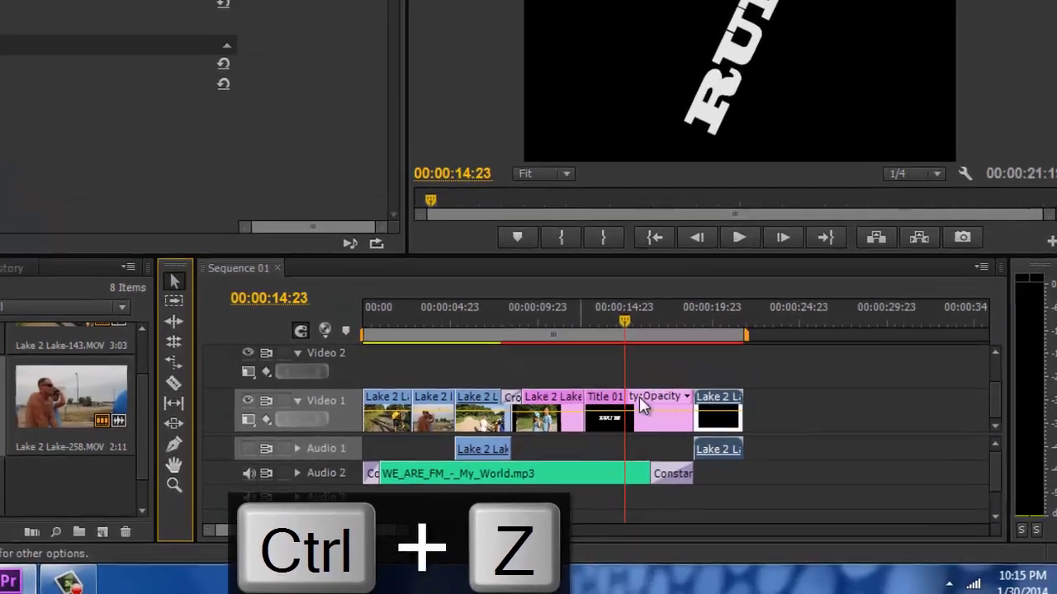
left_click(726, 435)
left_click(590, 368)
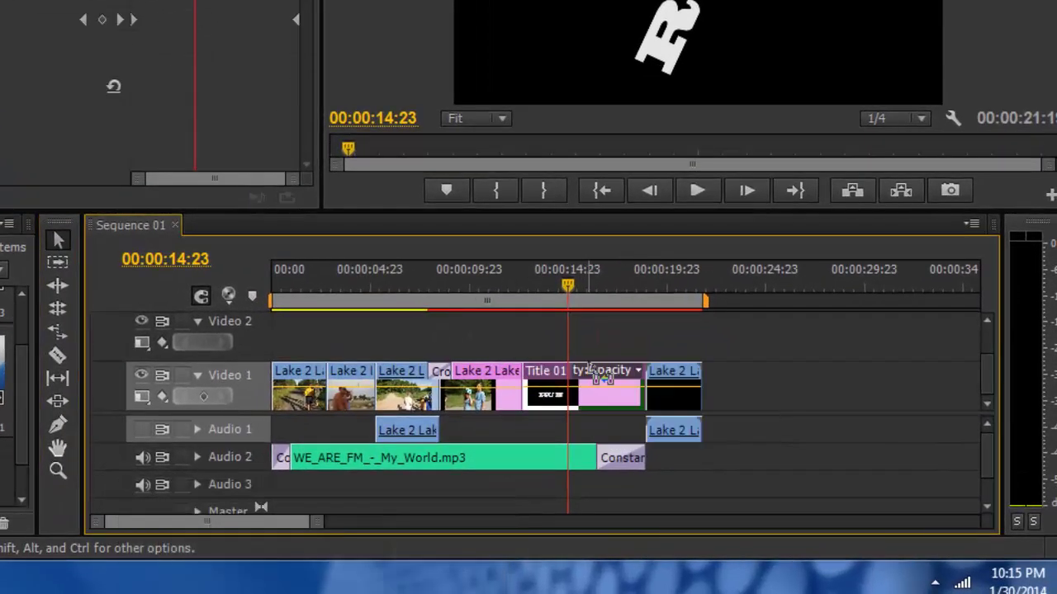
key("ctrl+k")
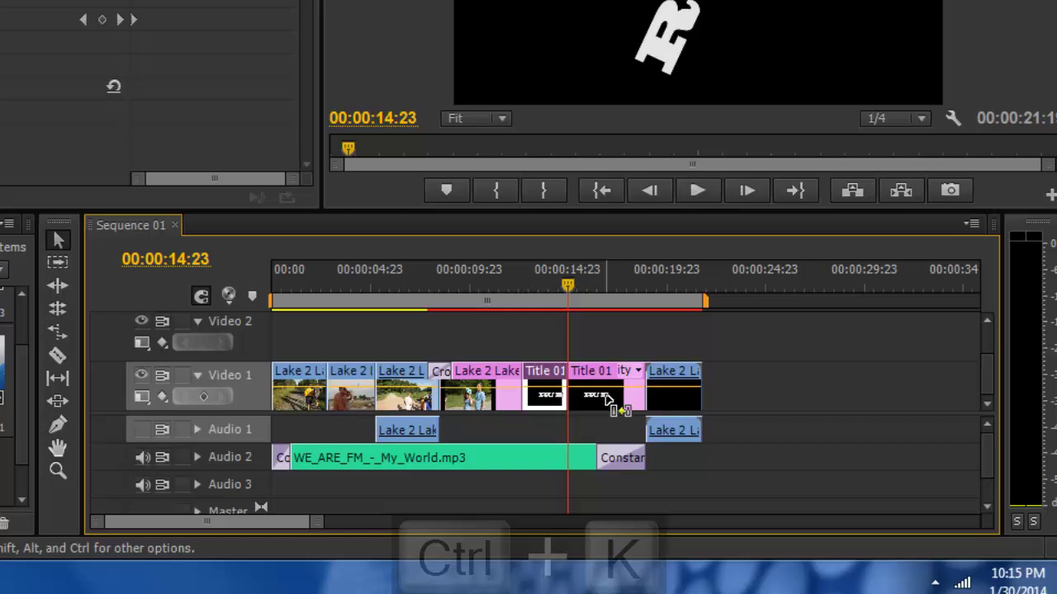
key("ctrl+z")
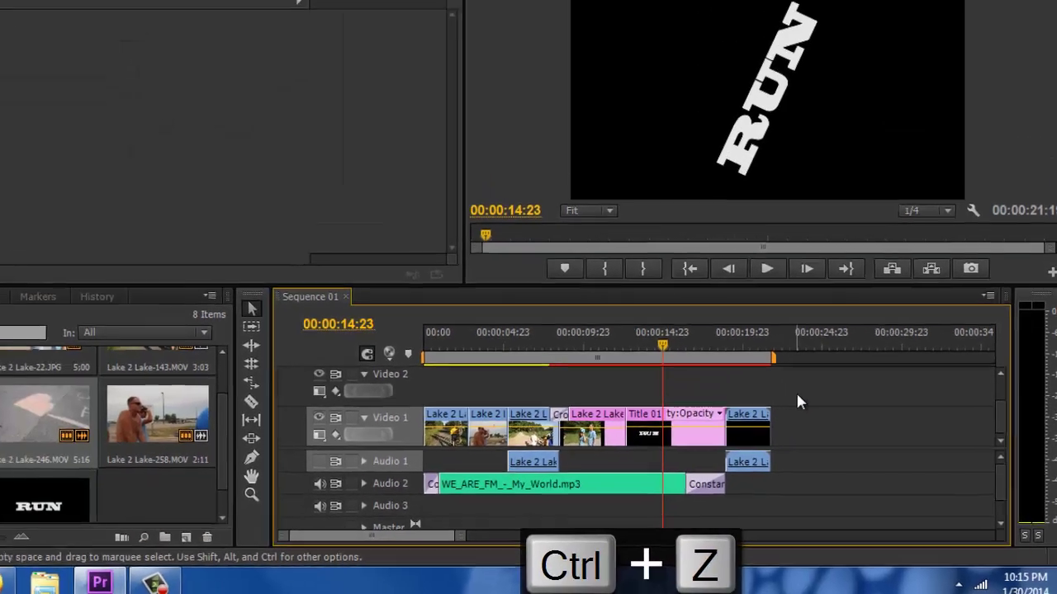